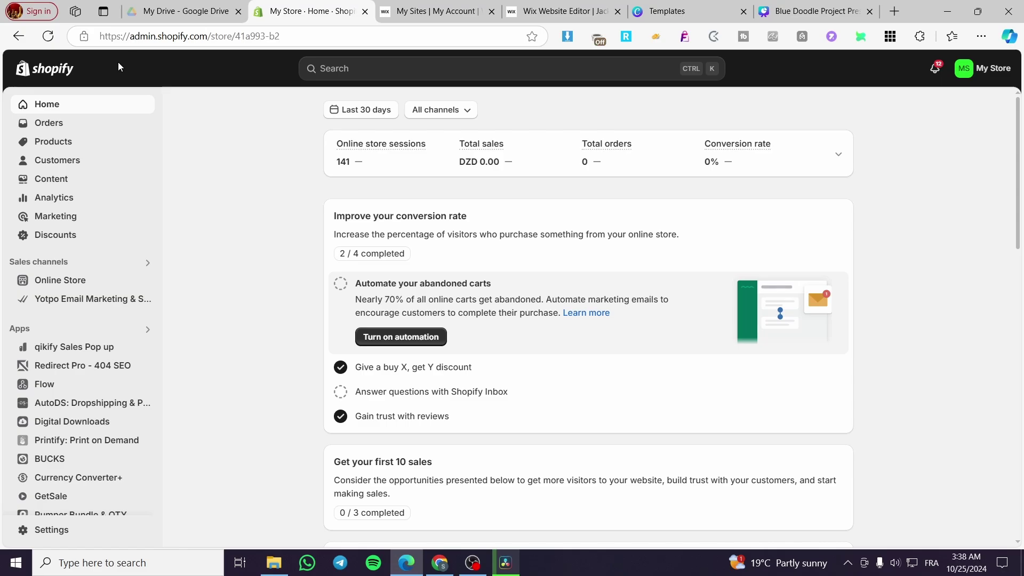
{"action": "scroll", "coordinate": [679, 315], "scroll_direction": "down", "scroll_amount": 1}
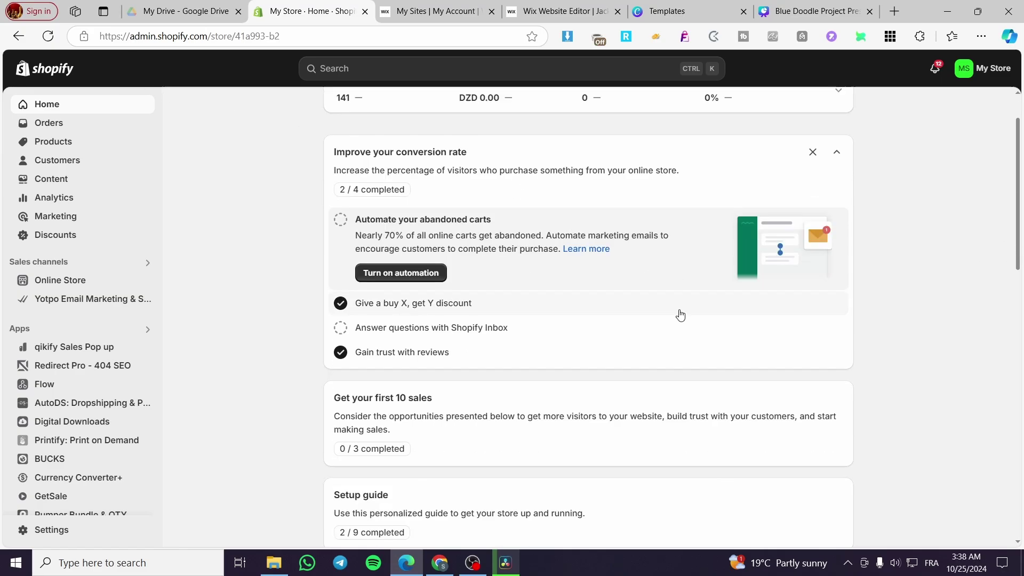
{"action": "scroll", "coordinate": [680, 315], "scroll_direction": "up", "scroll_amount": 1}
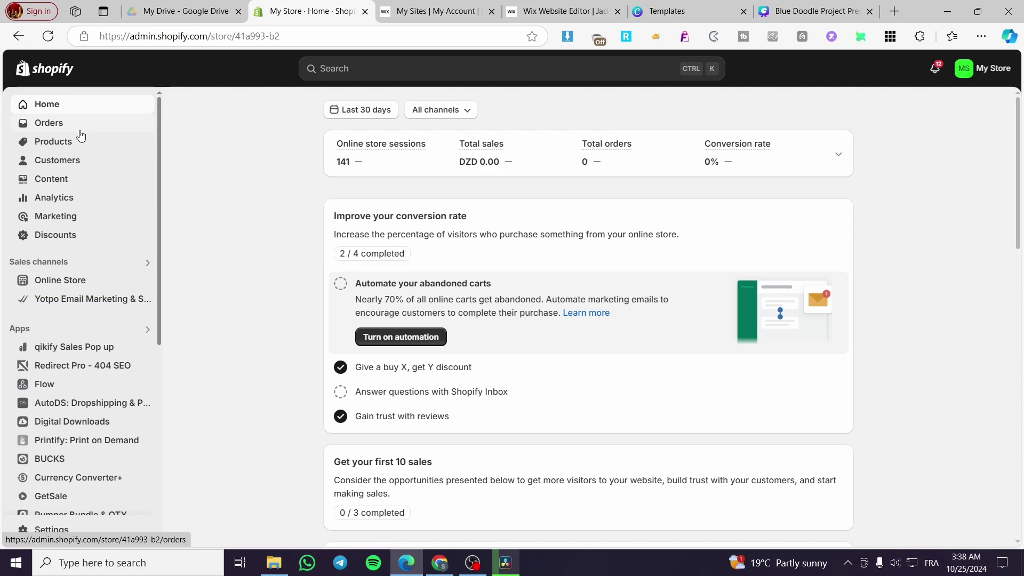
{"action": "scroll", "coordinate": [53, 278], "scroll_direction": "down", "scroll_amount": 6}
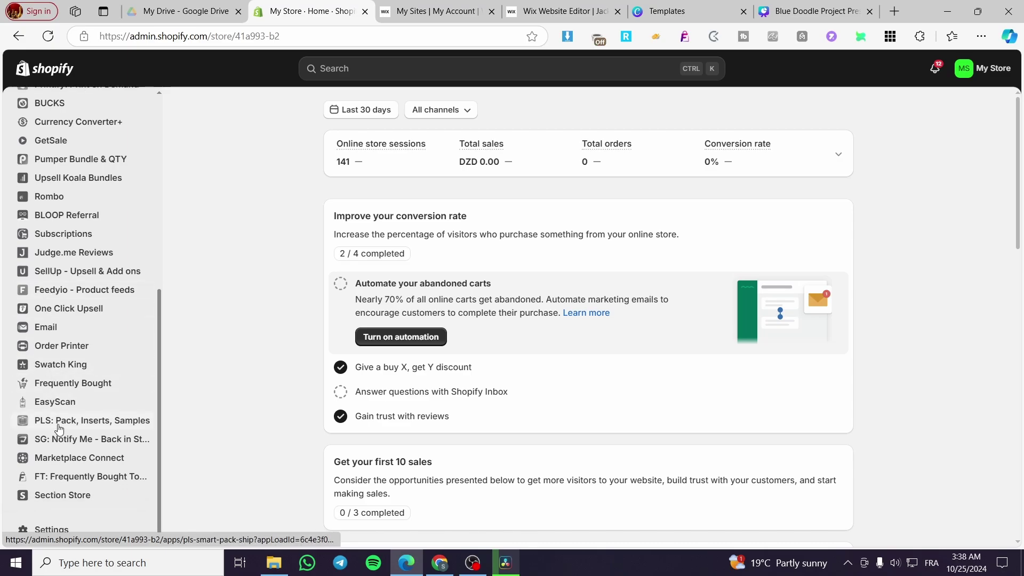
{"action": "scroll", "coordinate": [59, 426], "scroll_direction": "up", "scroll_amount": 6}
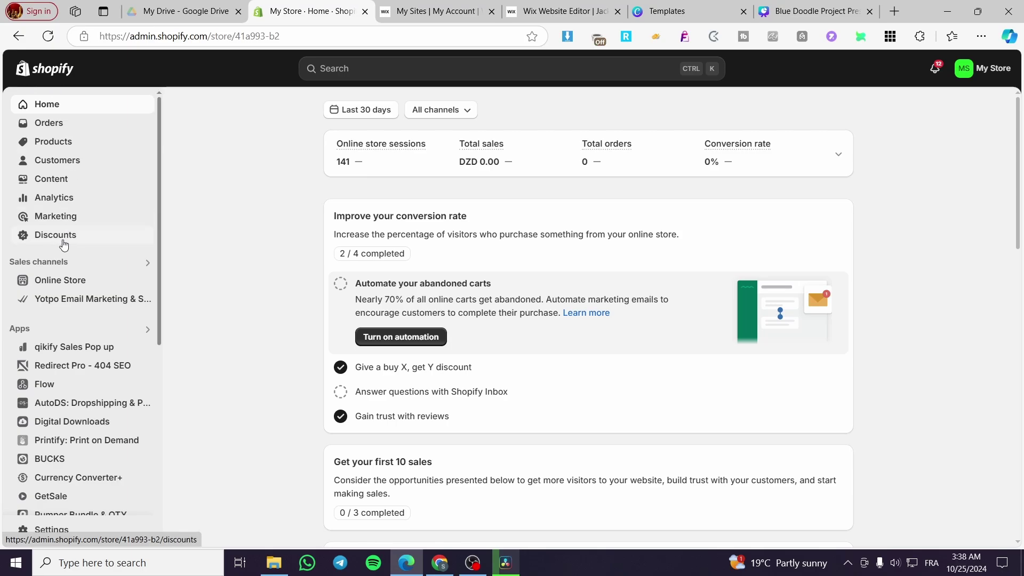
{"action": "left_click", "coordinate": [60, 143]}
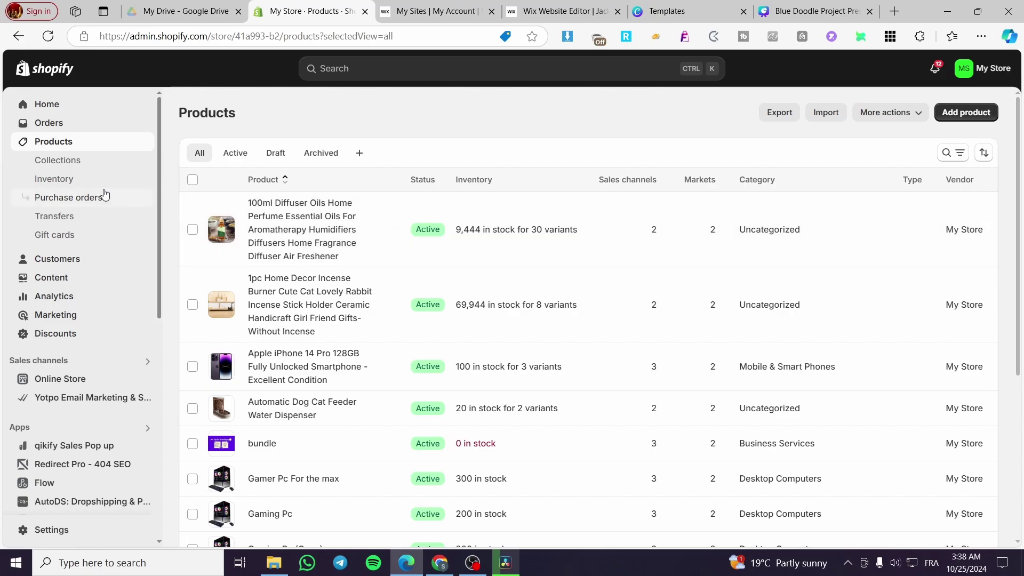
Start a new discount of the Amount off products type from the store's Discounts page
{"action": "left_click", "coordinate": [59, 338]}
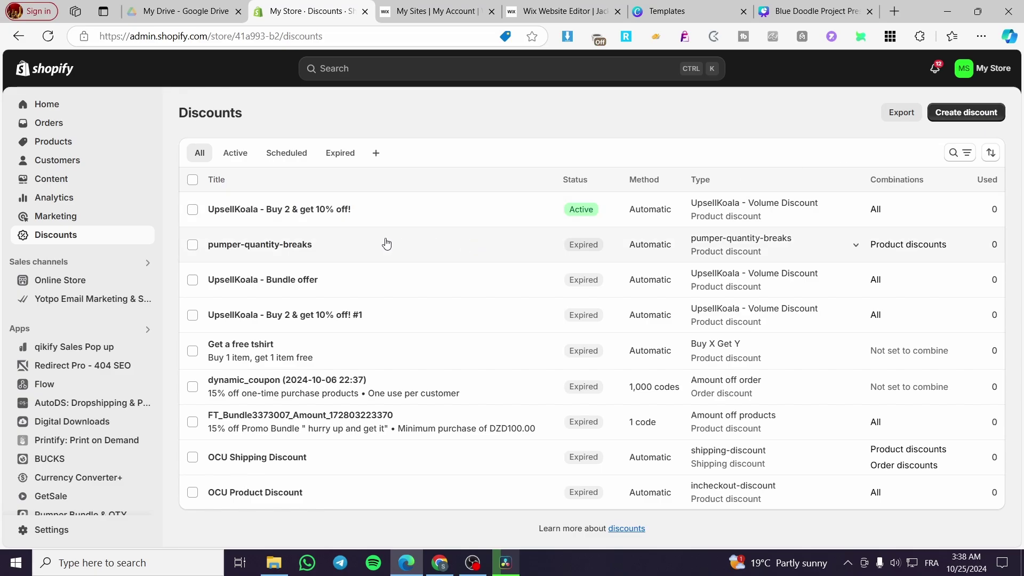
{"action": "left_click", "coordinate": [977, 108]}
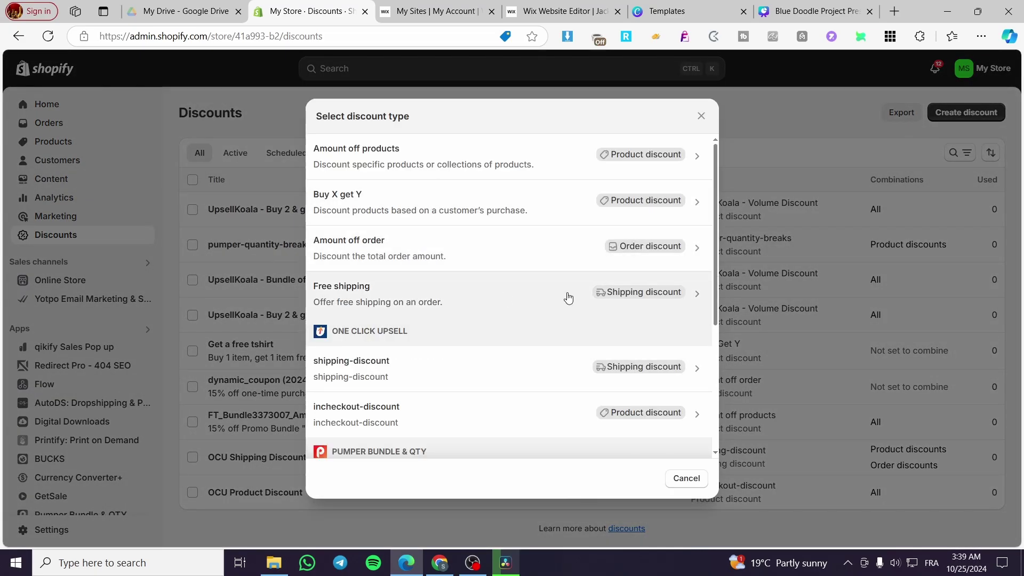
{"action": "scroll", "coordinate": [564, 293], "scroll_direction": "down", "scroll_amount": 4}
{"action": "scroll", "coordinate": [533, 362], "scroll_direction": "up", "scroll_amount": 4}
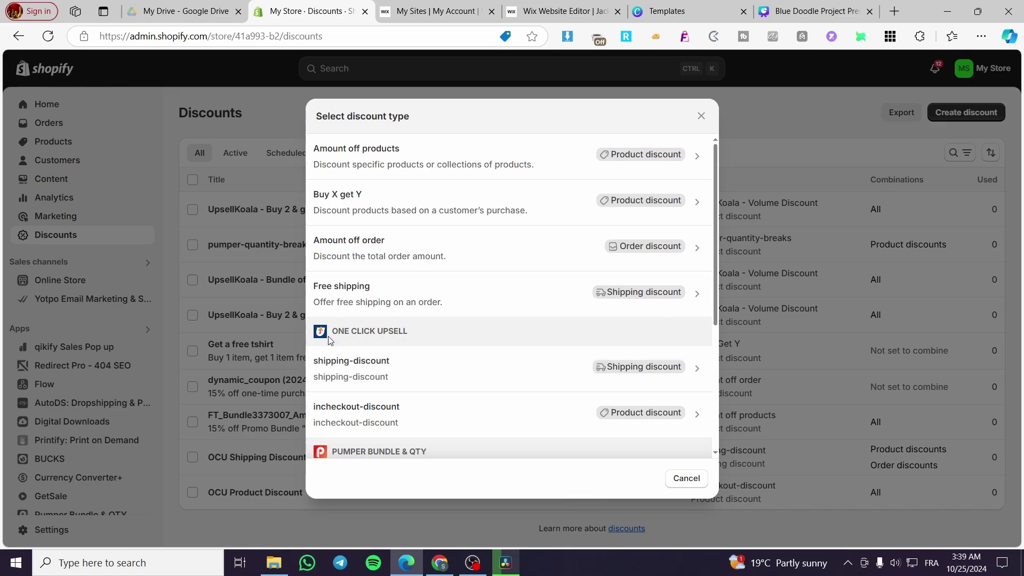
{"action": "scroll", "coordinate": [389, 334], "scroll_direction": "down", "scroll_amount": 4}
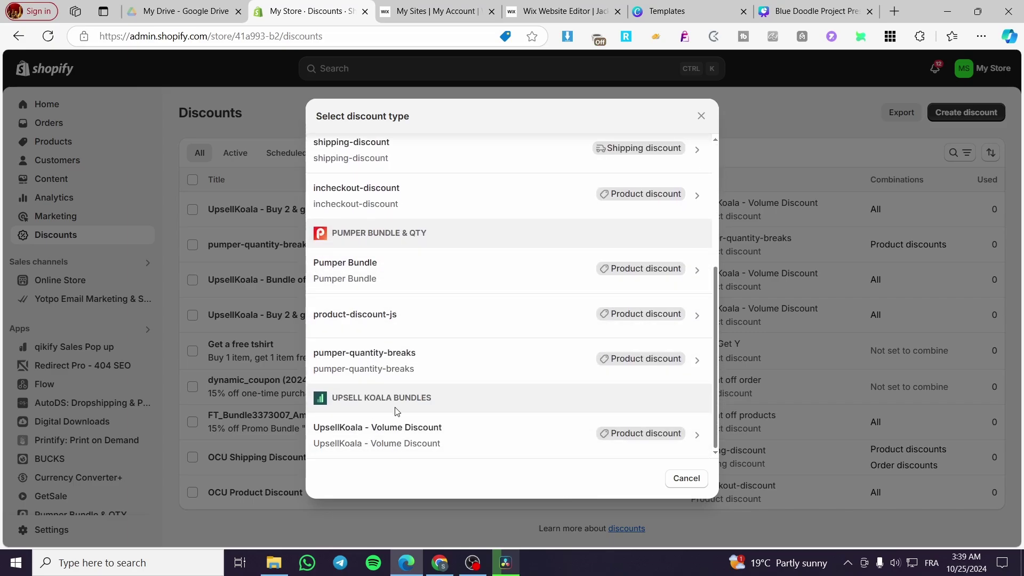
{"action": "scroll", "coordinate": [414, 413], "scroll_direction": "up", "scroll_amount": 4}
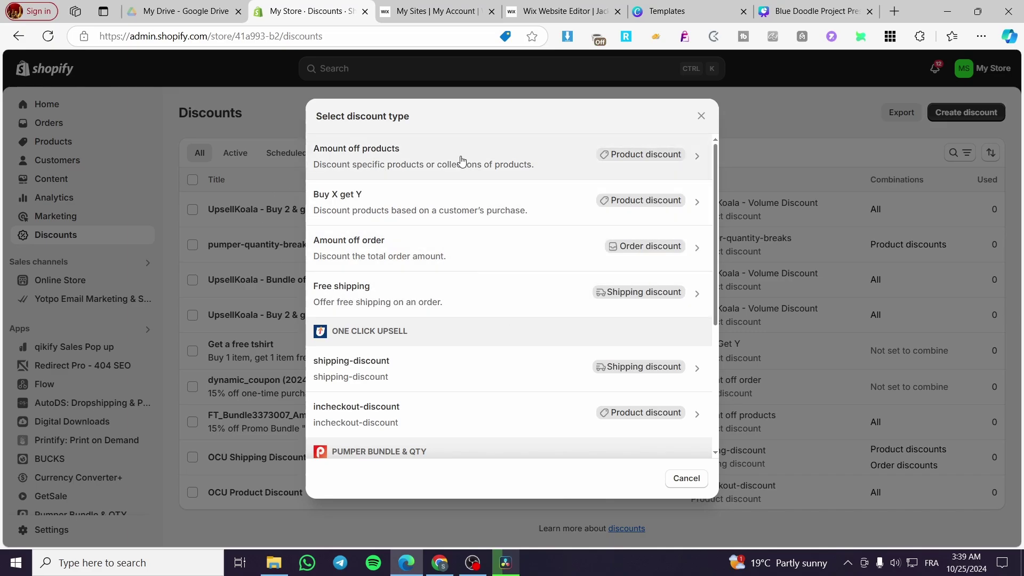
{"action": "left_click", "coordinate": [371, 169]}
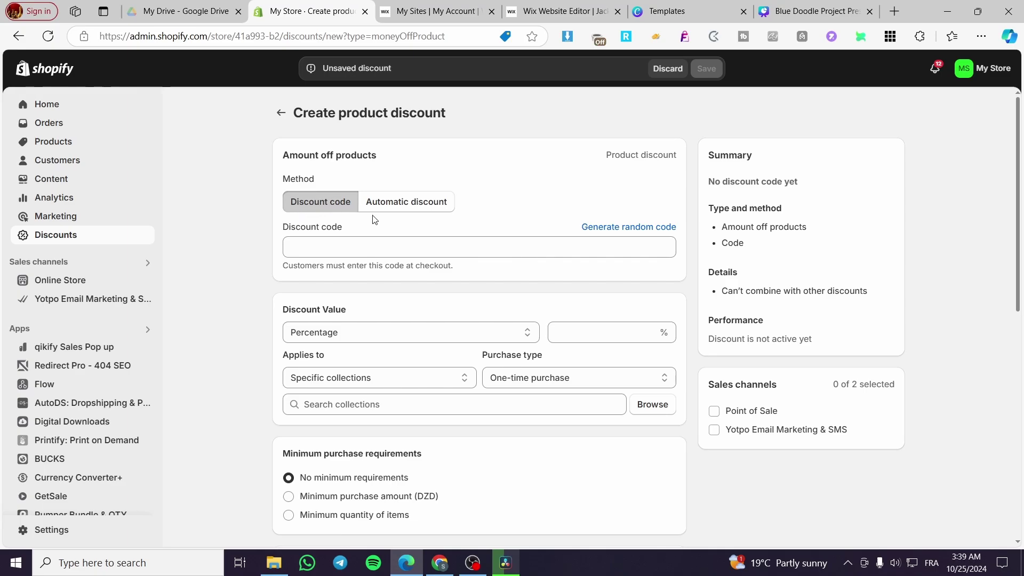
Set the discount method to Automatic discount and title it "Get 15% Off"
{"action": "left_click", "coordinate": [397, 208]}
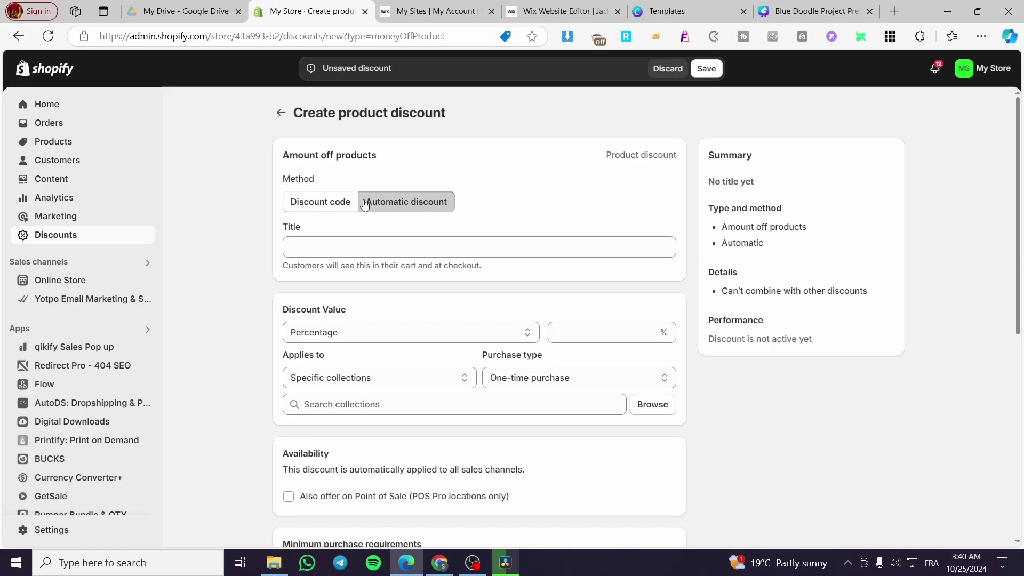
{"action": "left_click", "coordinate": [304, 213]}
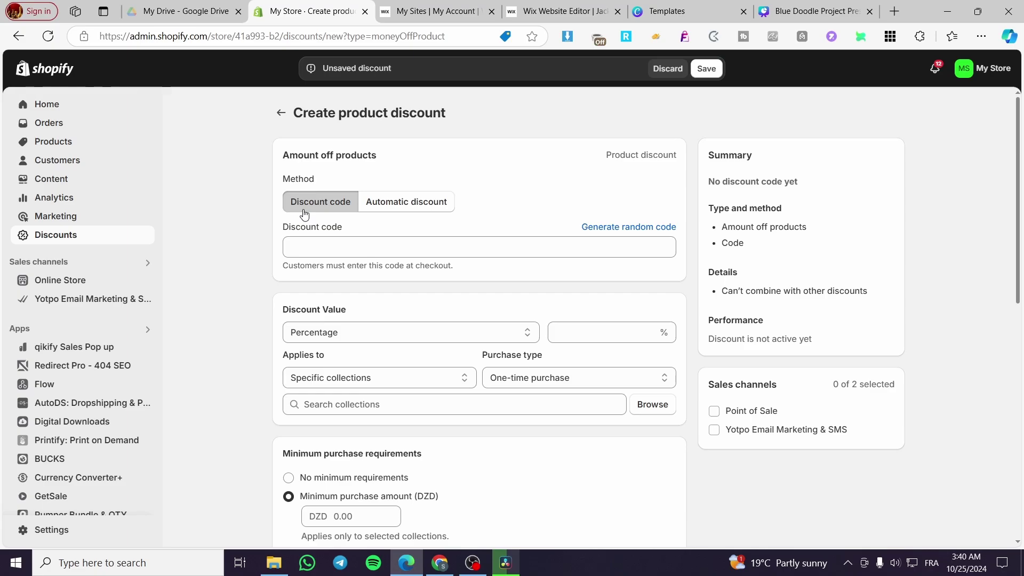
{"action": "left_click", "coordinate": [401, 216]}
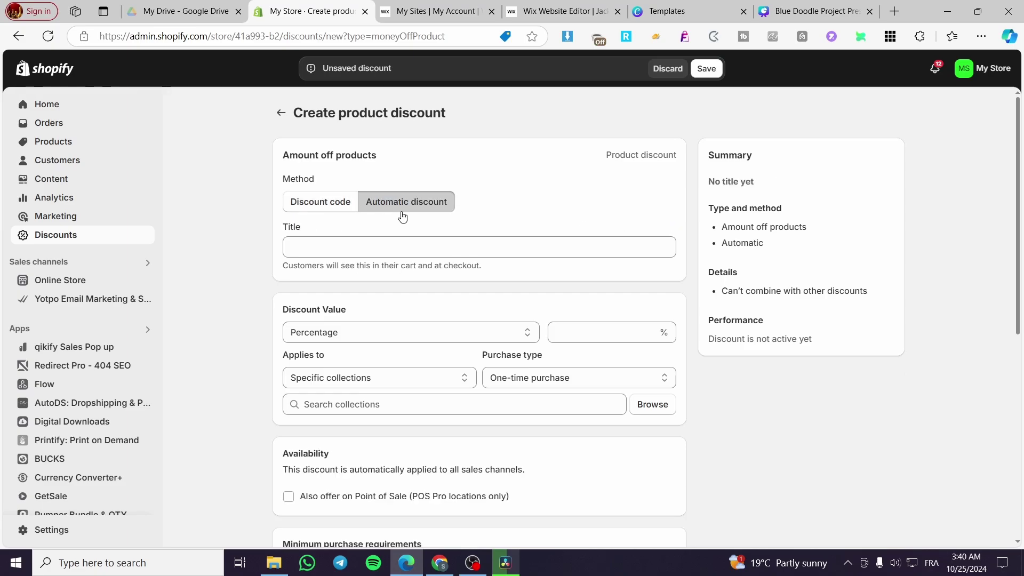
{"action": "left_click", "coordinate": [406, 247]}
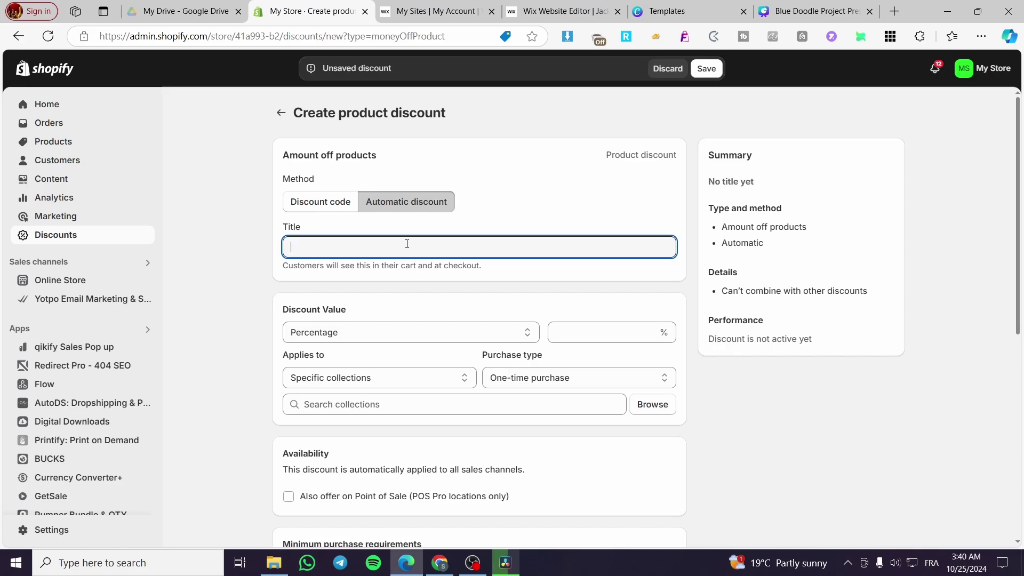
{"action": "type", "text": "Get"}
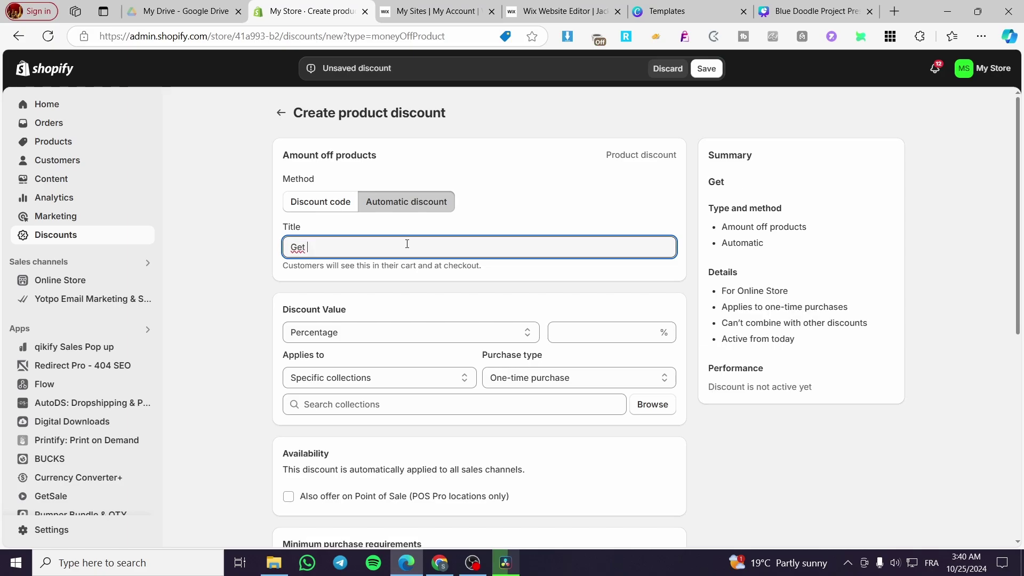
{"action": "type", "text": " 15% Off"}
Set the discount value to 15 percent, keeping the Percentage value type
{"action": "left_click", "coordinate": [350, 333]}
{"action": "left_click", "coordinate": [600, 333]}
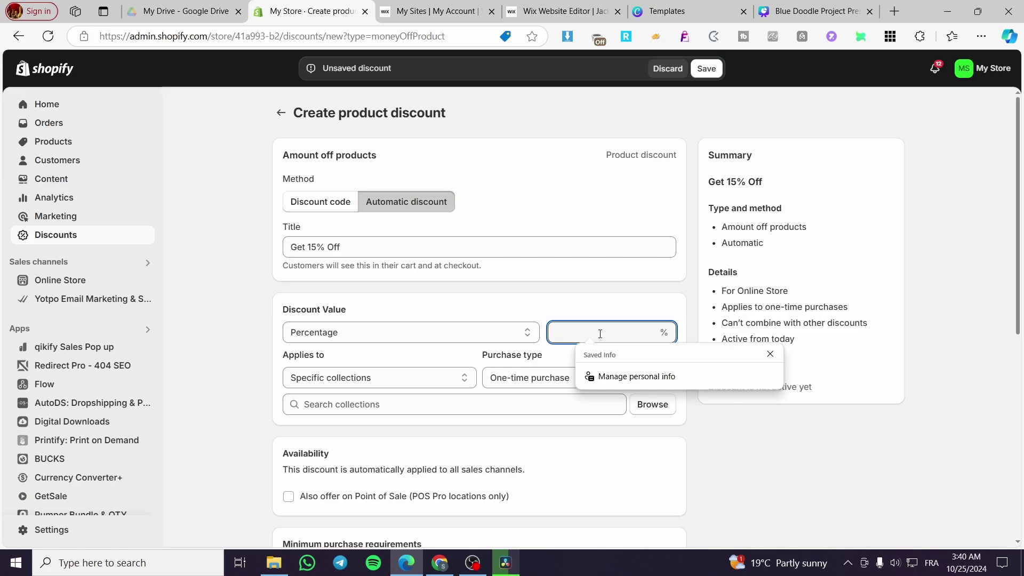
{"action": "type", "text": "15"}
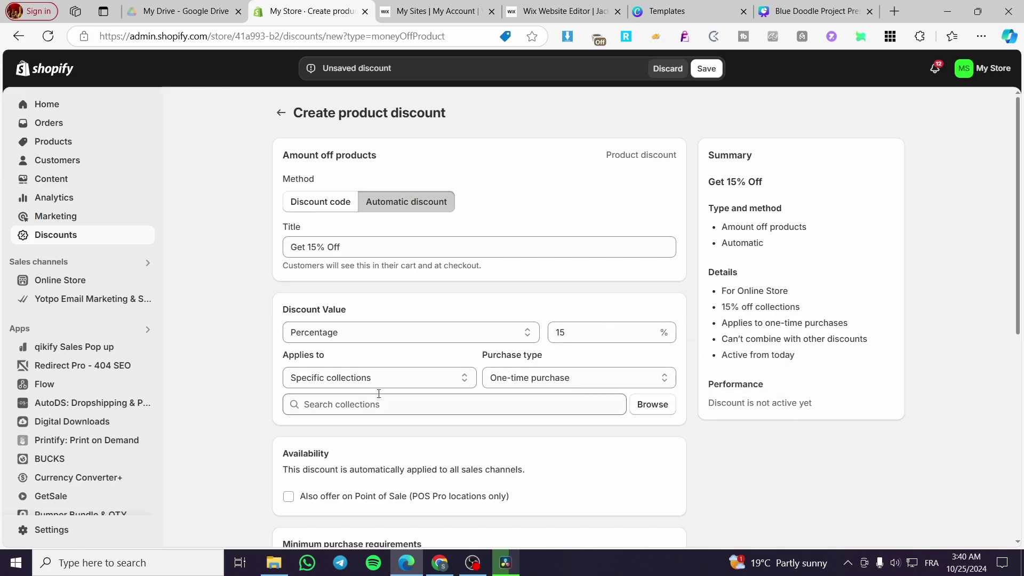
Make the discount apply to specific products, keeping One-time purchase as the purchase type
{"action": "right_click", "coordinate": [344, 384]}
{"action": "left_click", "coordinate": [344, 384]}
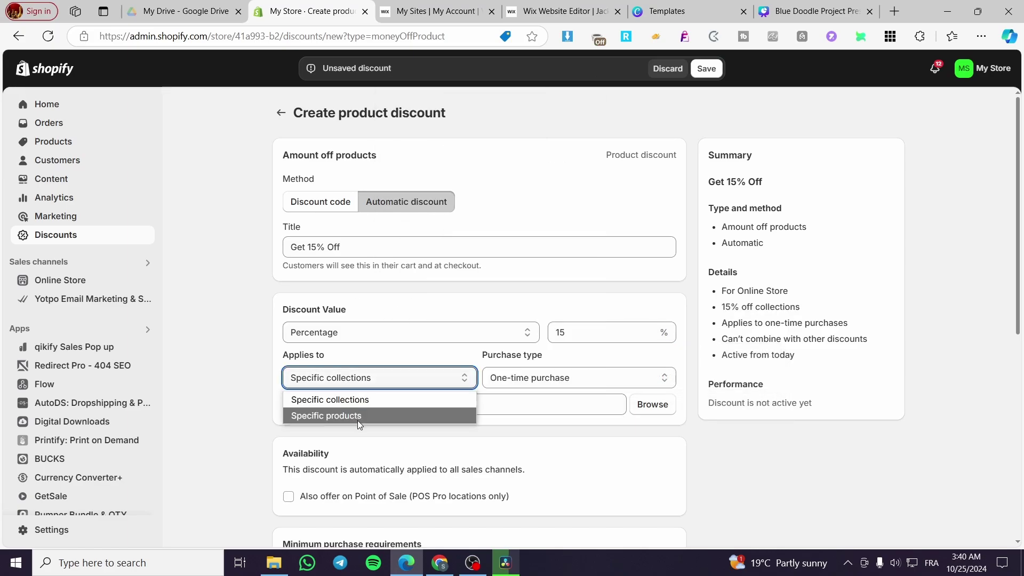
{"action": "left_click", "coordinate": [358, 419]}
{"action": "left_click", "coordinate": [531, 379]}
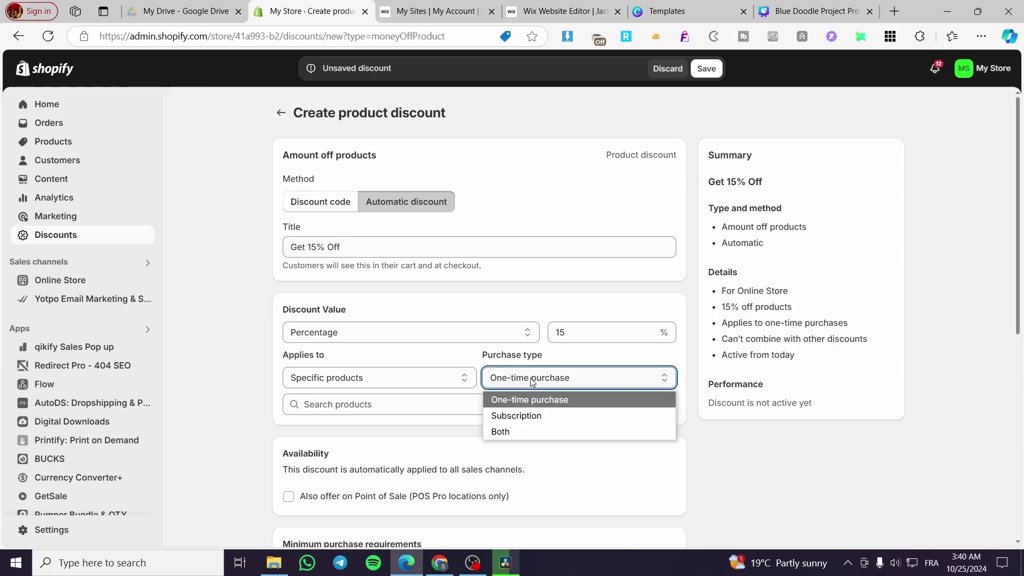
{"action": "left_click", "coordinate": [531, 380]}
{"action": "left_click", "coordinate": [535, 383]}
{"action": "left_click", "coordinate": [243, 379]}
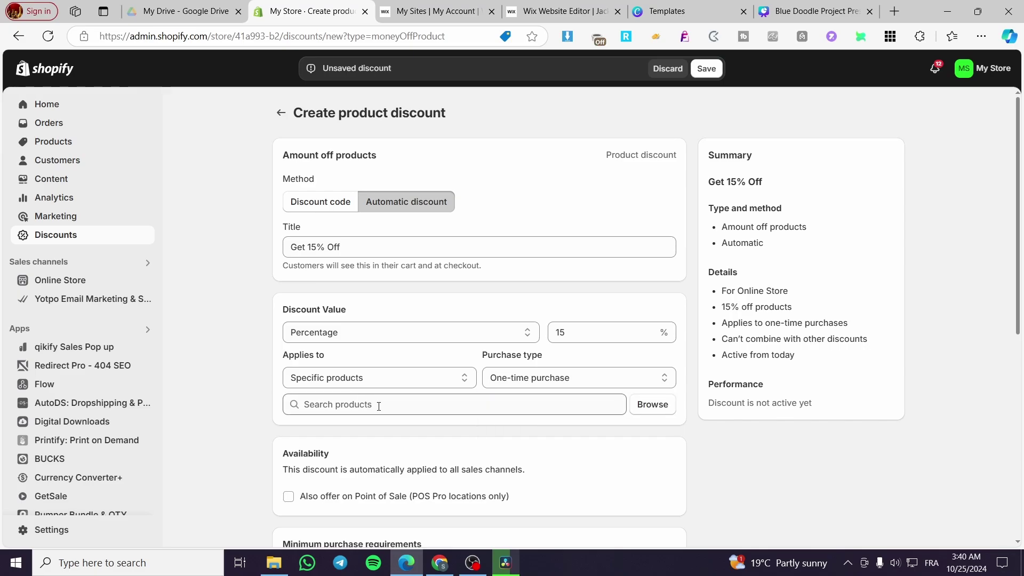
Add the 100ml Diffuser Oils Home Perfume product with all its variants to the discount
{"action": "left_click", "coordinate": [377, 404]}
{"action": "left_click", "coordinate": [636, 407]}
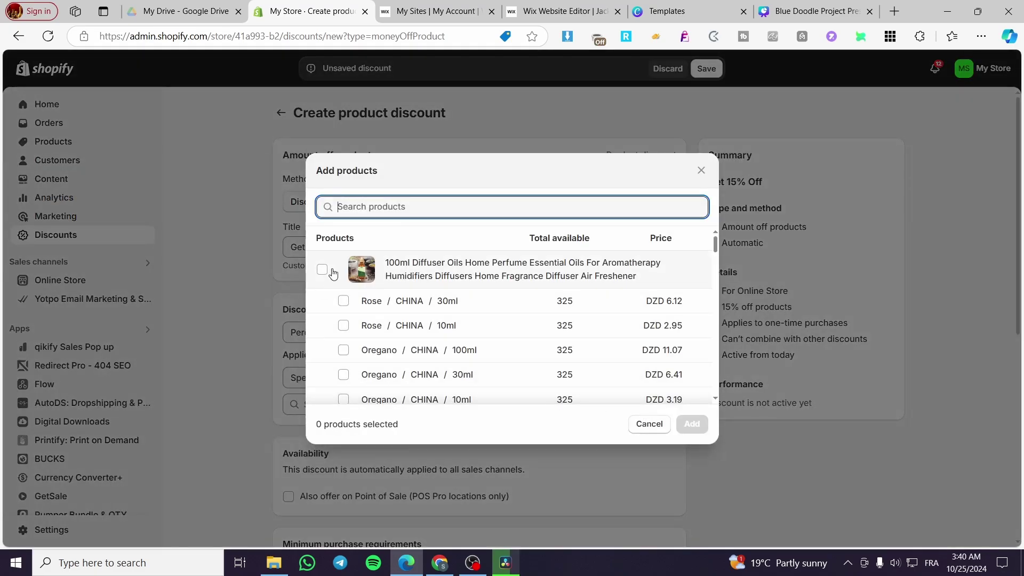
{"action": "left_click", "coordinate": [322, 269]}
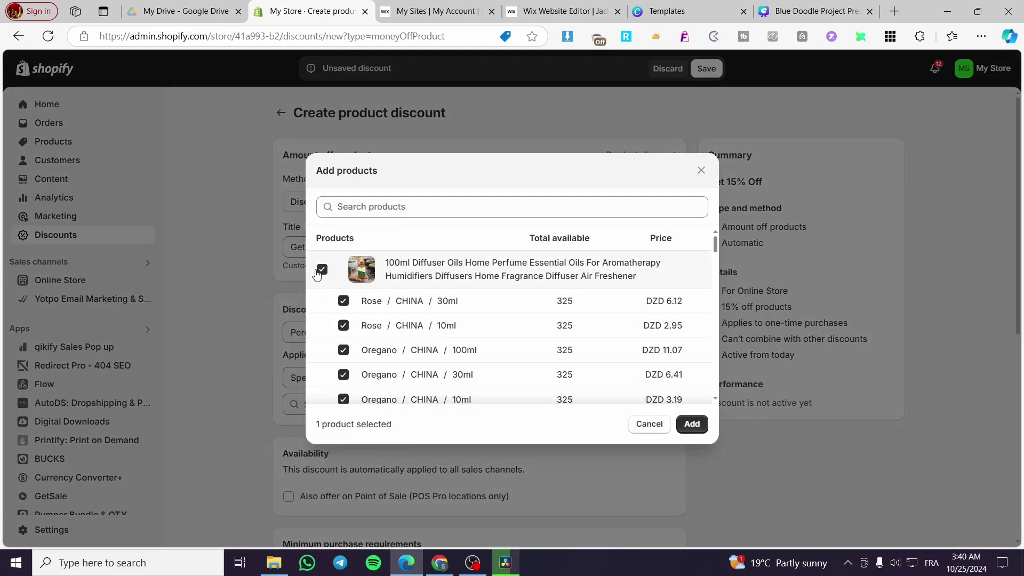
{"action": "left_click", "coordinate": [691, 424]}
Set the minimum purchase amount requirement to DZD 0.00
{"action": "scroll", "coordinate": [239, 401], "scroll_direction": "down", "scroll_amount": 4}
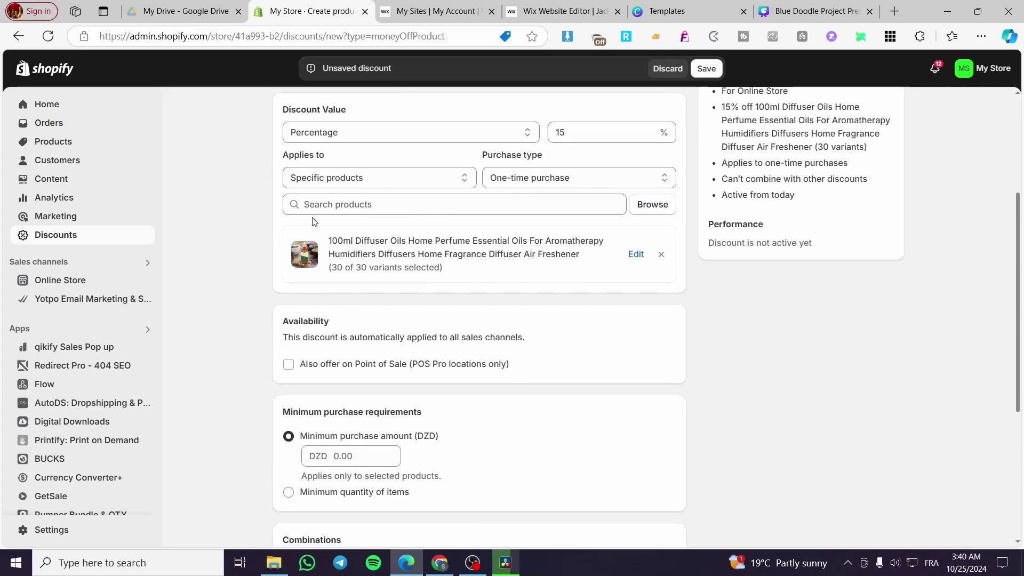
{"action": "scroll", "coordinate": [377, 245], "scroll_direction": "down", "scroll_amount": 1}
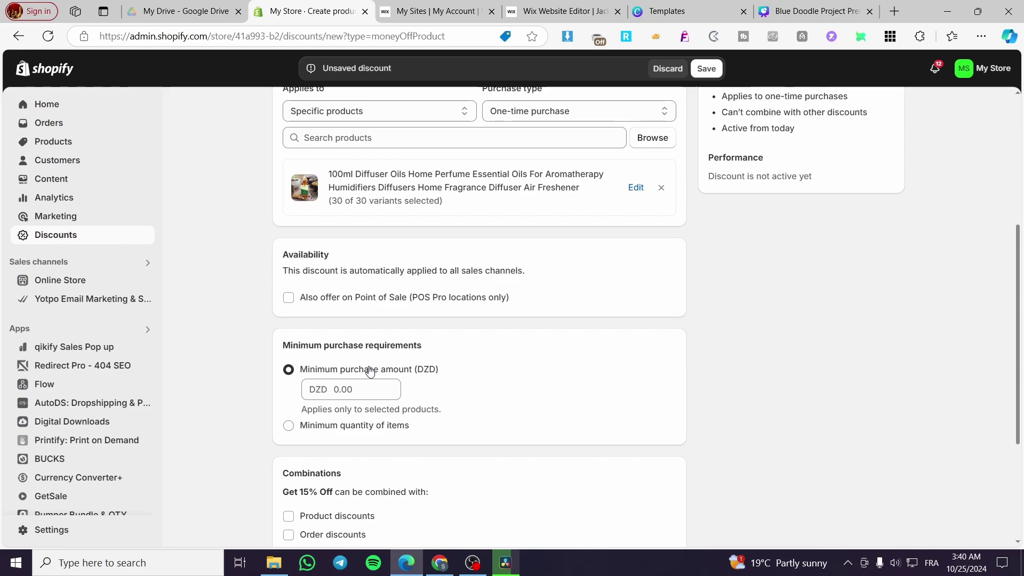
{"action": "left_click", "coordinate": [361, 394]}
{"action": "type", "text": "0"}
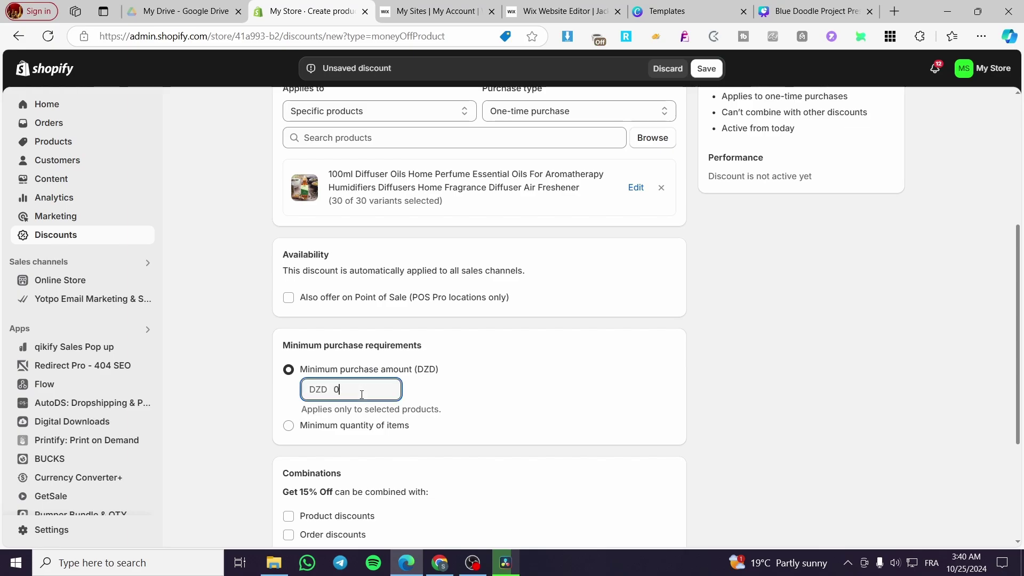
{"action": "left_click", "coordinate": [267, 376]}
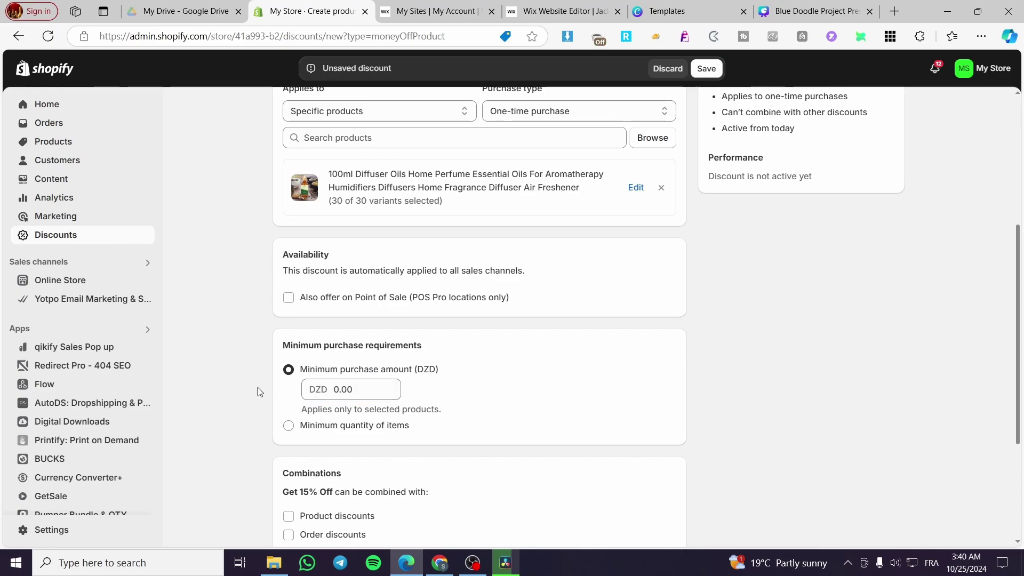
Set the minimum purchase requirement to a minimum quantity of 1 item
{"action": "scroll", "coordinate": [391, 393], "scroll_direction": "down", "scroll_amount": 1}
{"action": "left_click", "coordinate": [289, 358]}
{"action": "left_click", "coordinate": [376, 340]}
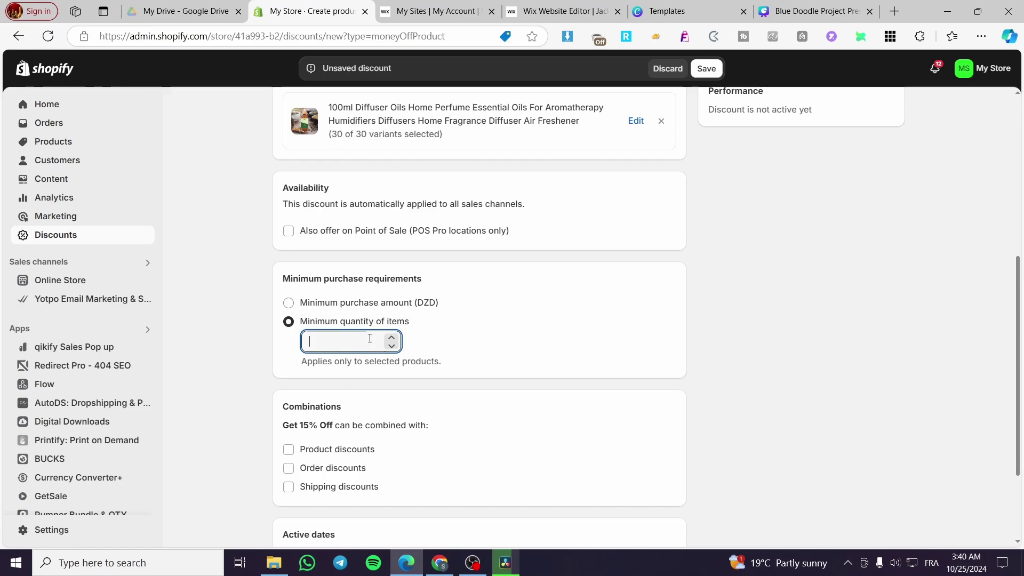
{"action": "type", "text": "1"}
{"action": "left_click", "coordinate": [240, 352]}
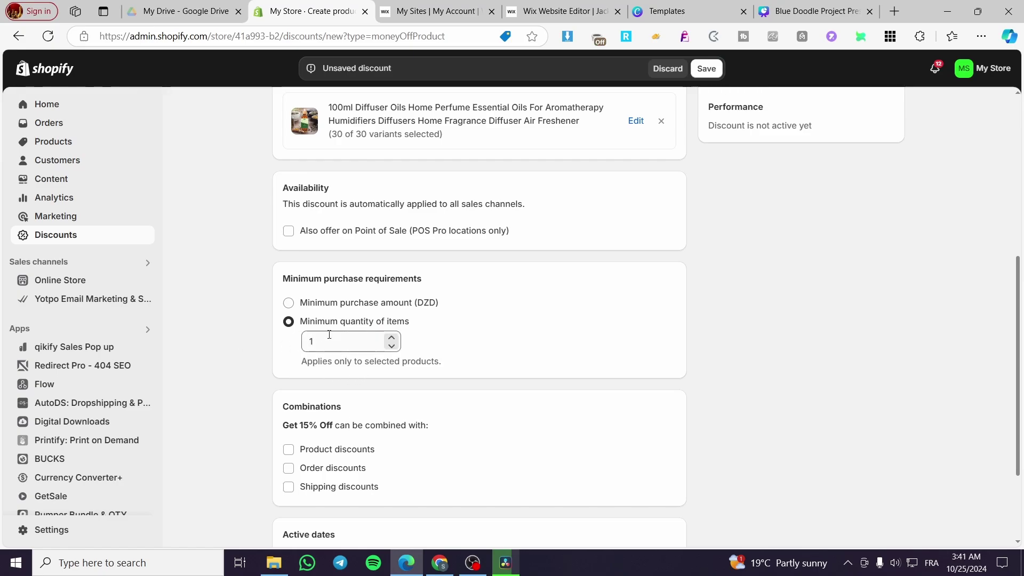
Try allowing combinations with product, order and shipping discounts one at a time, clearing each option again
{"action": "scroll", "coordinate": [345, 367], "scroll_direction": "down", "scroll_amount": 2}
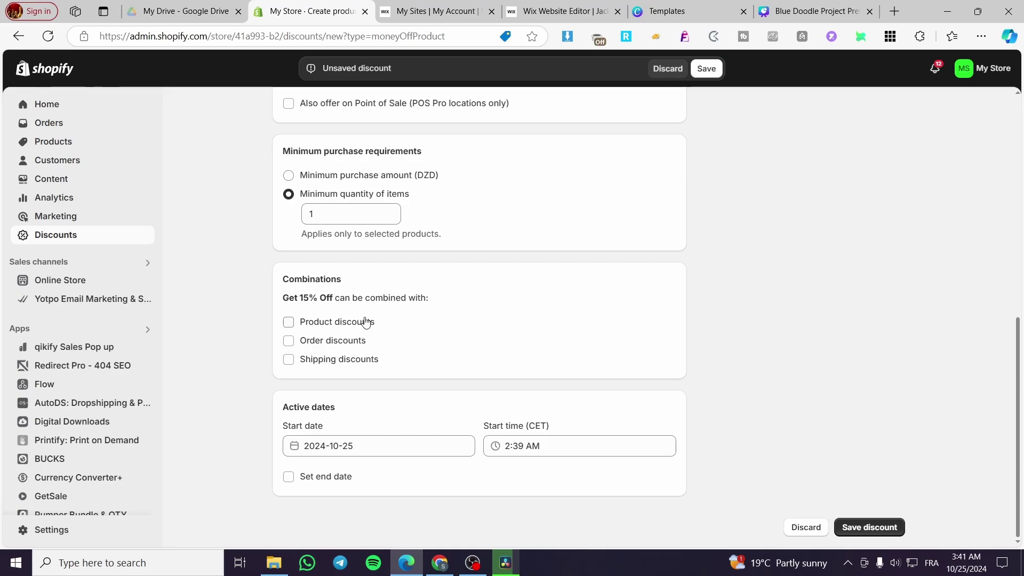
{"action": "left_click", "coordinate": [291, 323]}
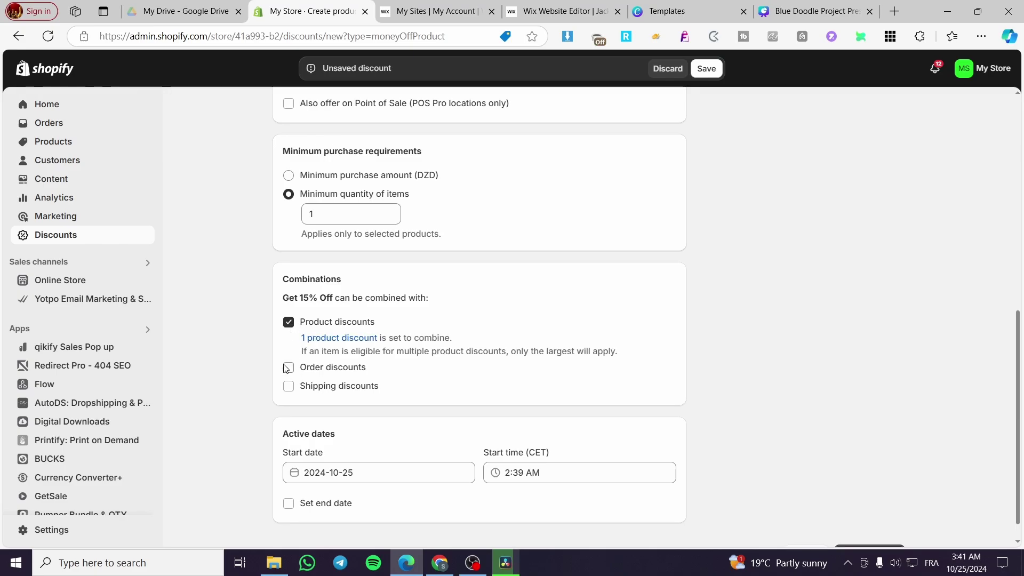
{"action": "left_click", "coordinate": [291, 323]}
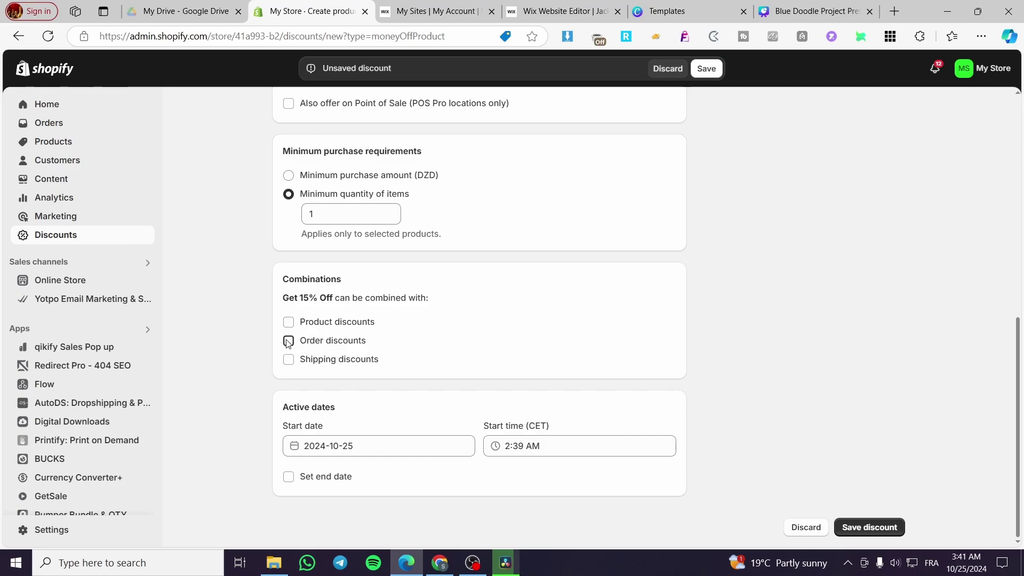
{"action": "left_click", "coordinate": [288, 341]}
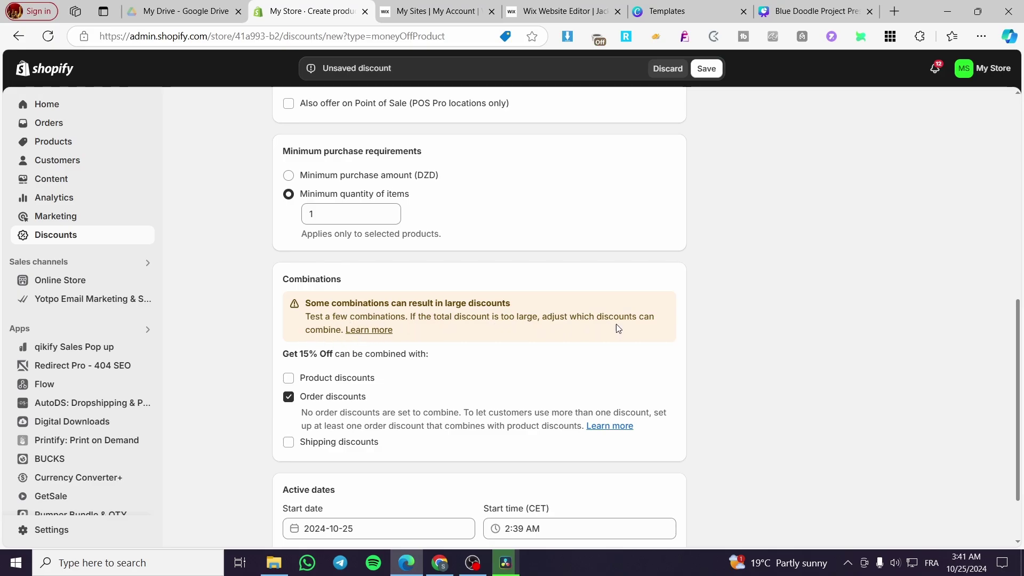
{"action": "left_click", "coordinate": [289, 397]}
{"action": "left_click", "coordinate": [328, 360]}
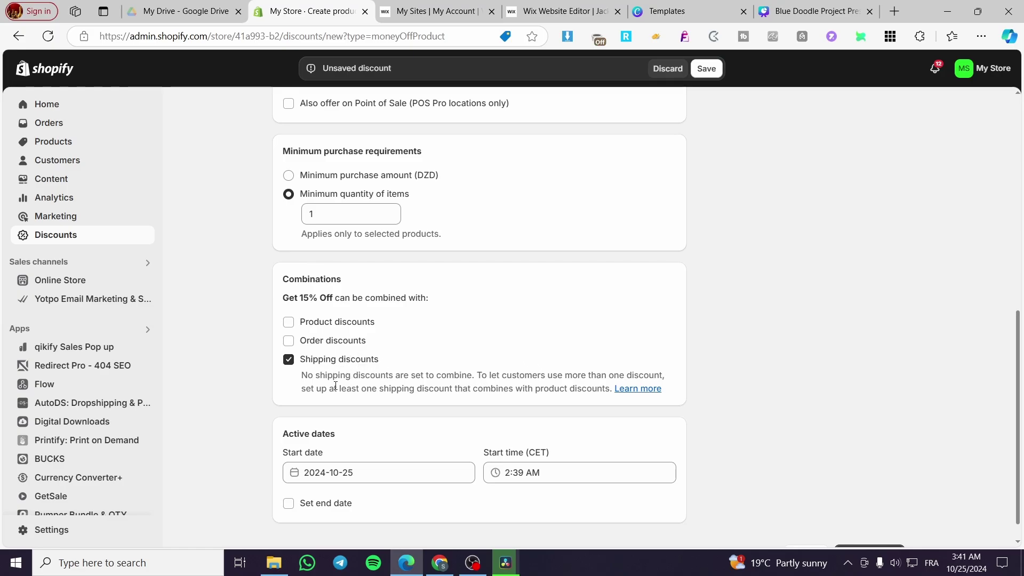
{"action": "left_click", "coordinate": [319, 362]}
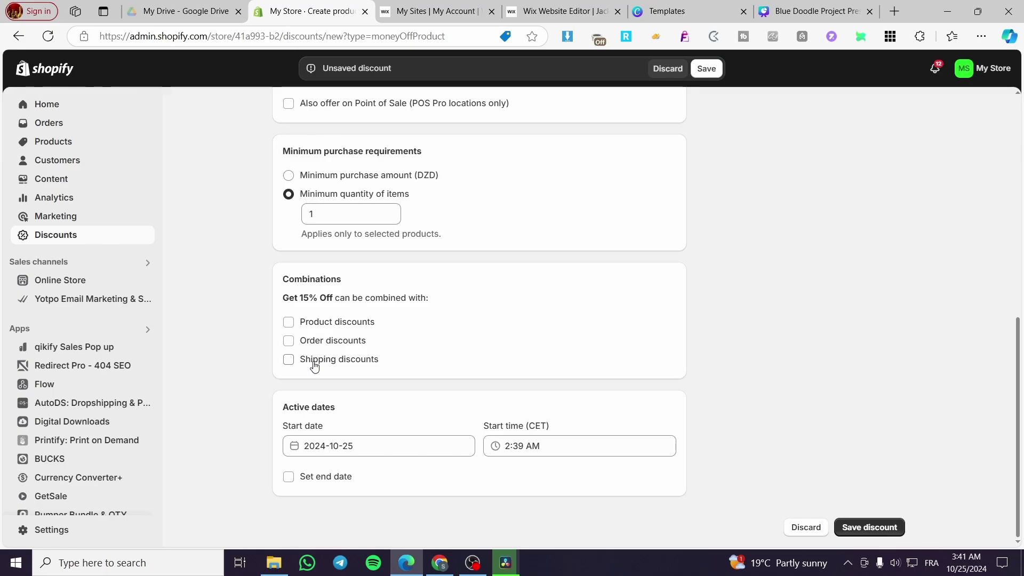
Turn the shipping discounts combination on and off again, leaving no combinations allowed, and save the Get 15% Off discount
{"action": "left_click", "coordinate": [313, 366]}
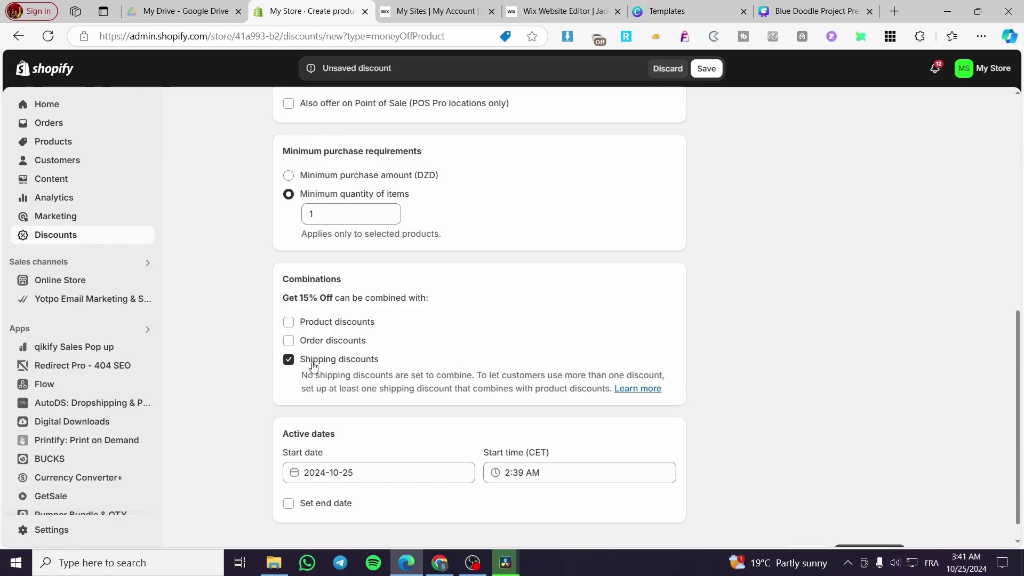
{"action": "left_click", "coordinate": [311, 360]}
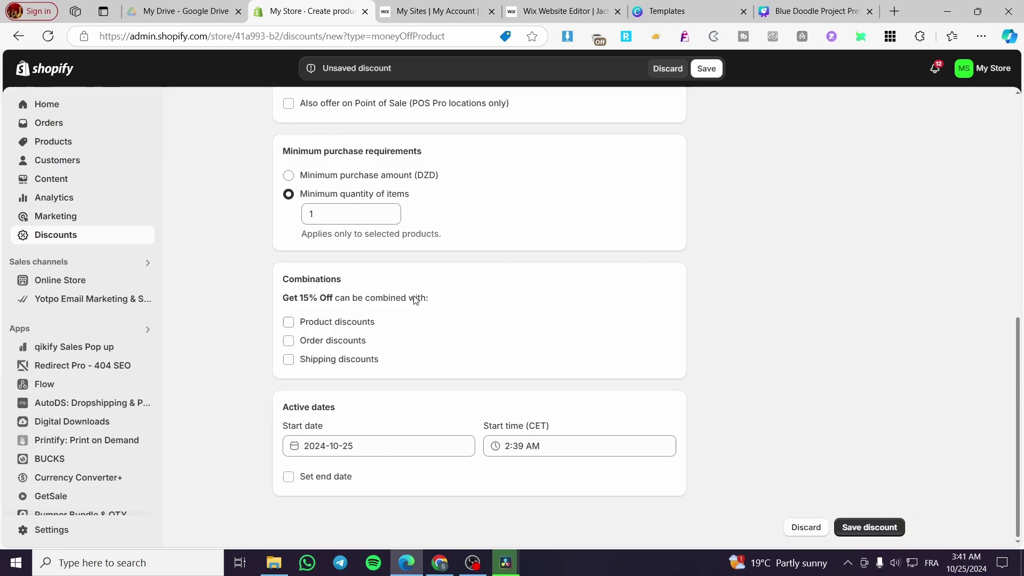
{"action": "left_click", "coordinate": [706, 68]}
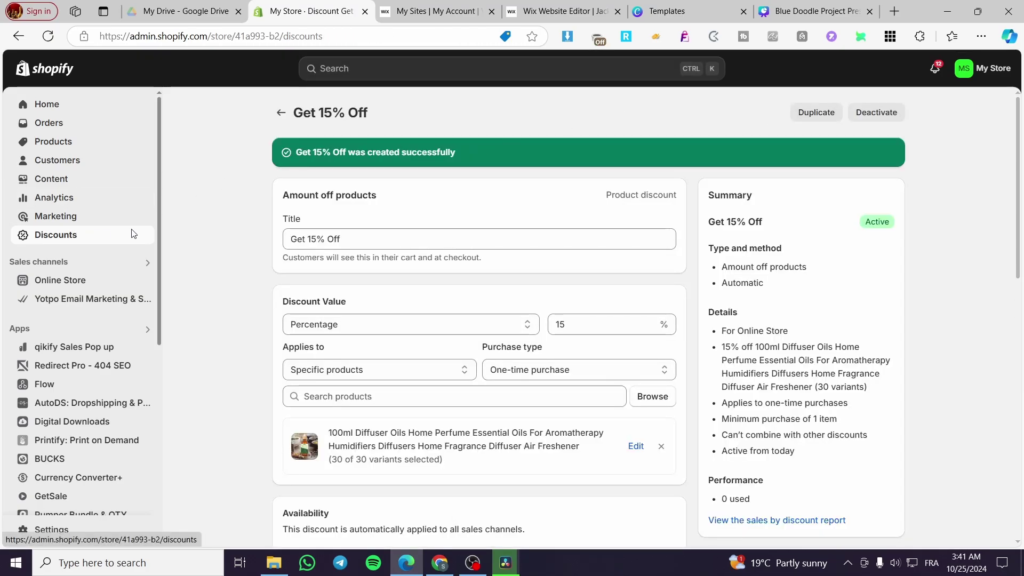
Start a new free shipping discount from the discounts list and set its method to automatic discount
{"action": "left_click", "coordinate": [130, 234]}
{"action": "left_click", "coordinate": [943, 114]}
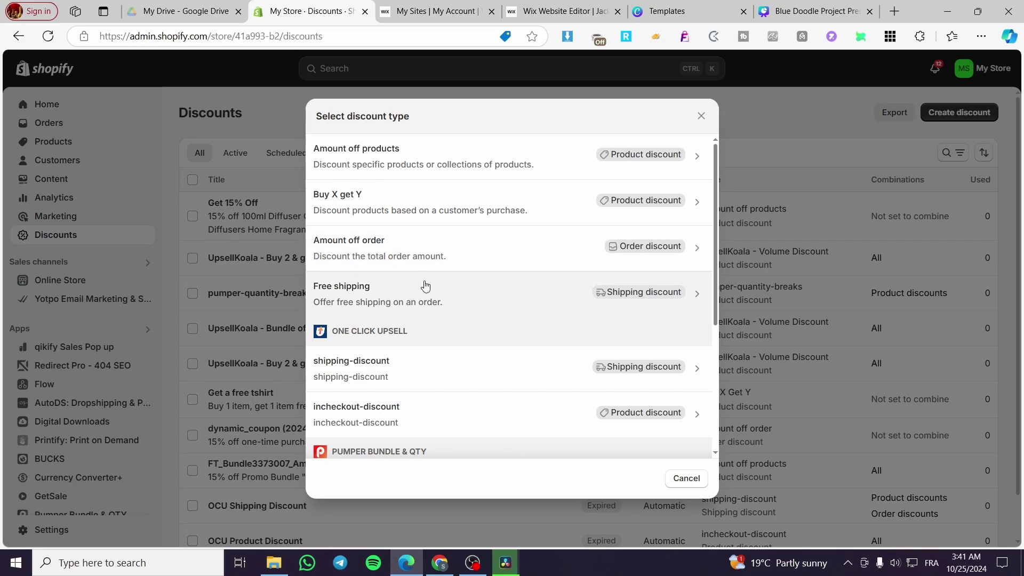
{"action": "left_click", "coordinate": [595, 284]}
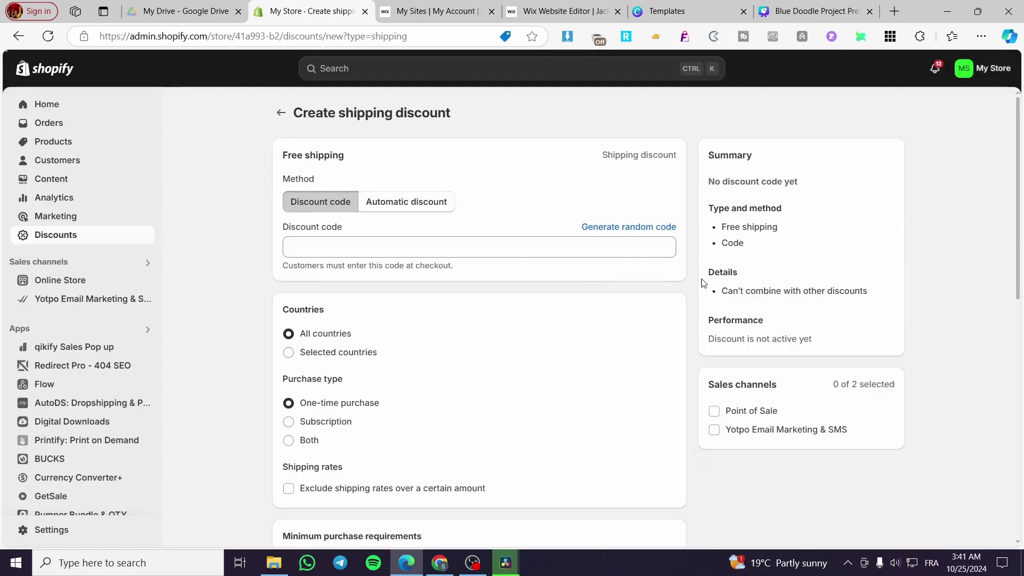
{"action": "left_click", "coordinate": [407, 213]}
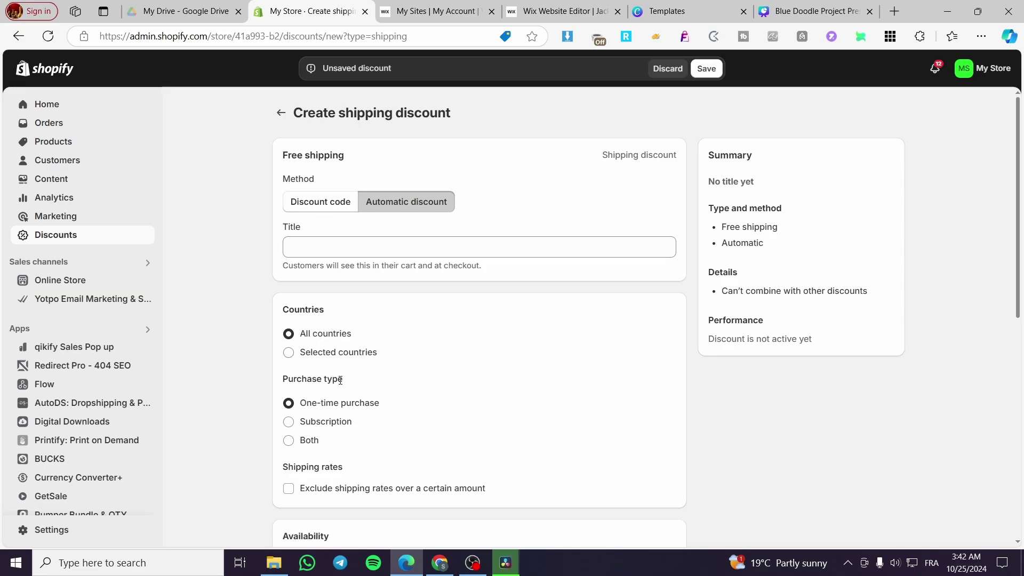
Keep the minimum purchase amount requirement, allow the shipping discount to combine with product discounts, and try to save it
{"action": "scroll", "coordinate": [371, 390], "scroll_direction": "down", "scroll_amount": 4}
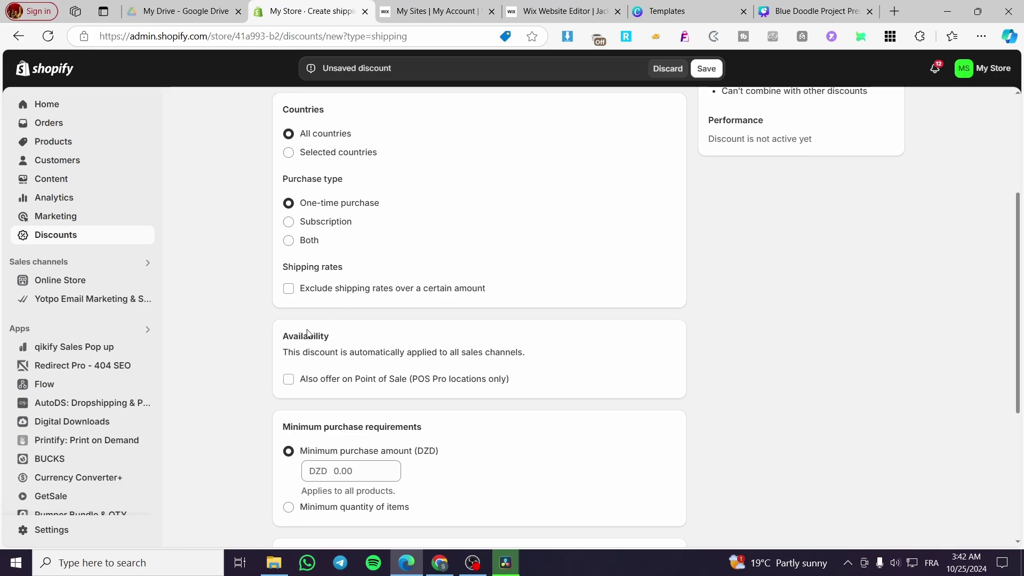
{"action": "scroll", "coordinate": [320, 384], "scroll_direction": "down", "scroll_amount": 4}
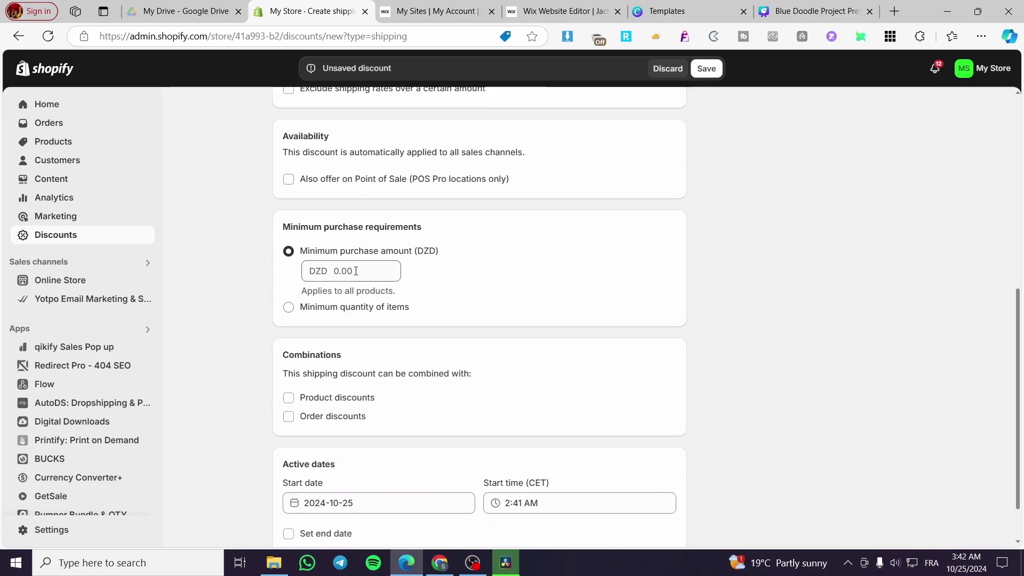
{"action": "left_click", "coordinate": [334, 307]}
{"action": "left_click", "coordinate": [337, 254]}
{"action": "scroll", "coordinate": [366, 341], "scroll_direction": "down", "scroll_amount": 1}
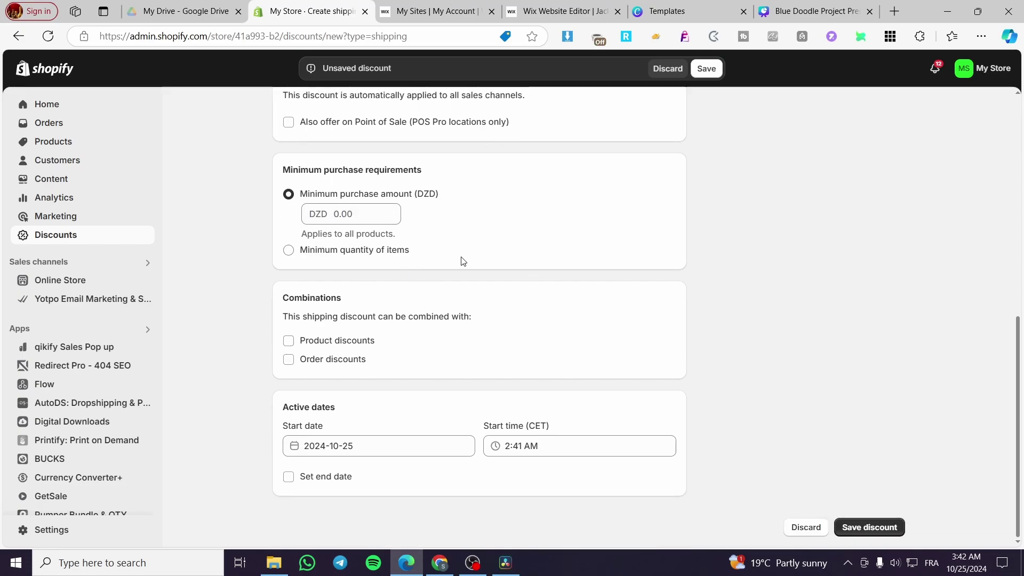
{"action": "left_click", "coordinate": [288, 342]}
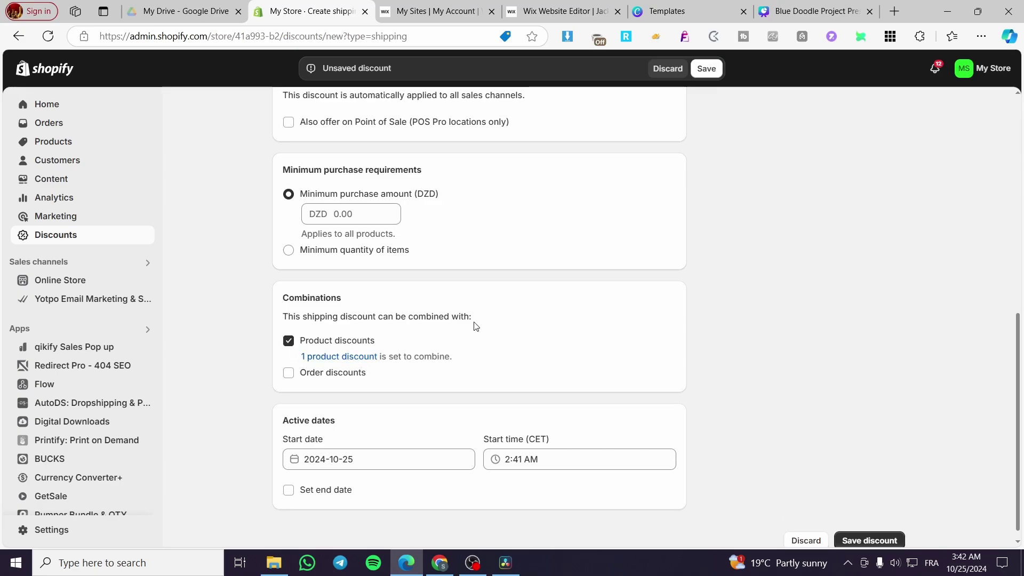
{"action": "left_click", "coordinate": [707, 68]}
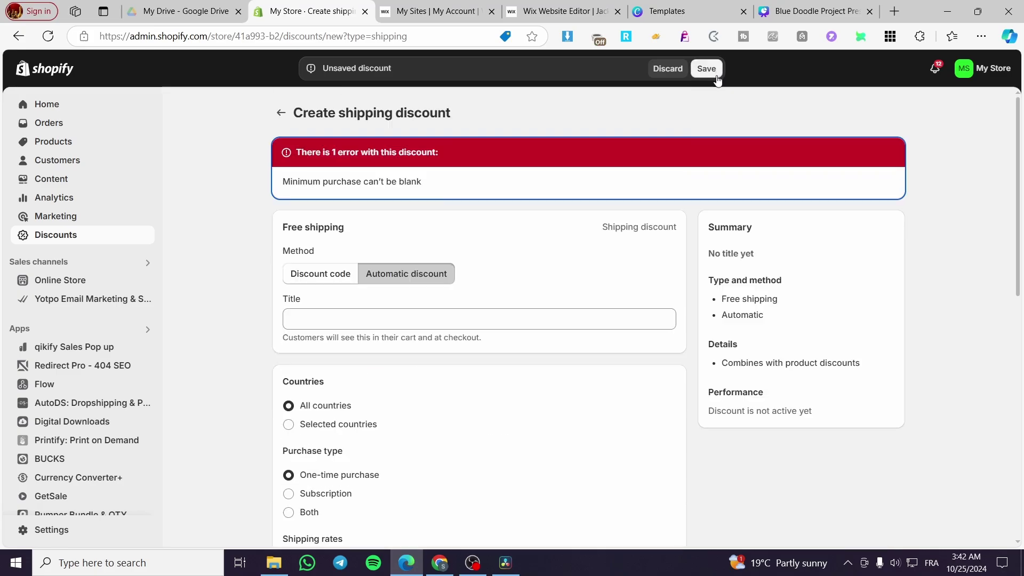
Title the shipping discount "Free Shipping"
{"action": "left_click", "coordinate": [352, 316]}
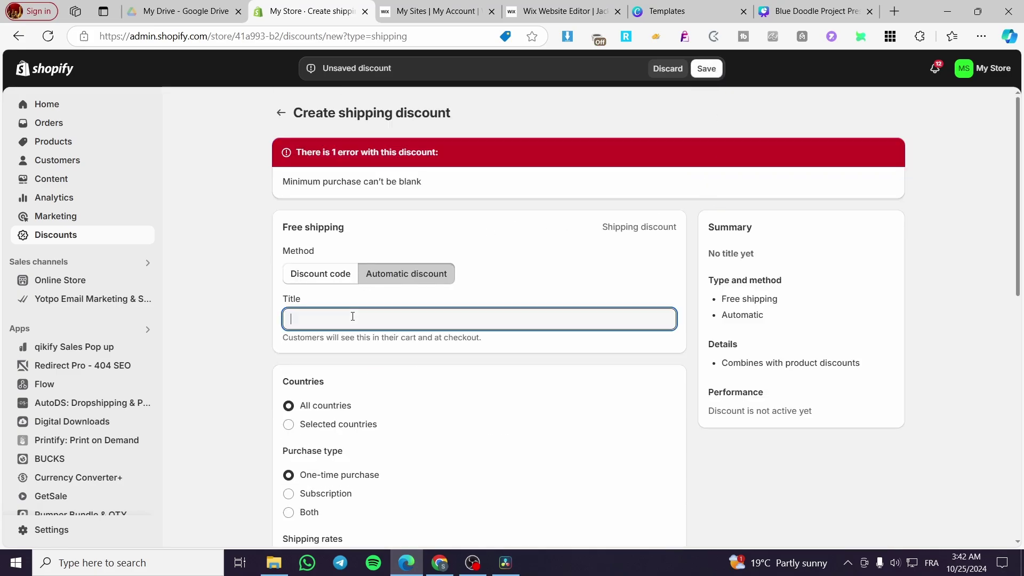
{"action": "type", "text": "Free Shipping"}
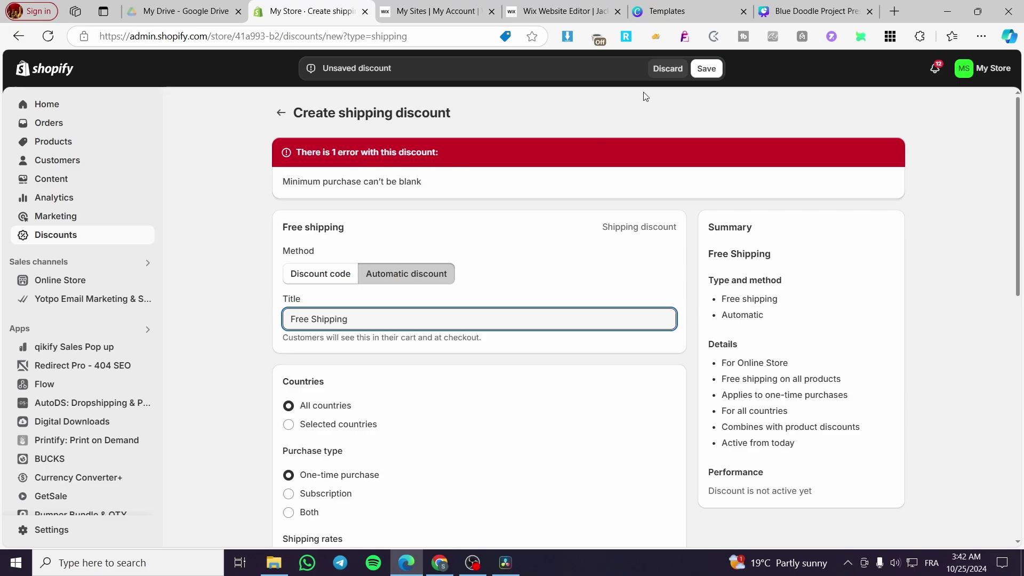
{"action": "left_click", "coordinate": [642, 97]}
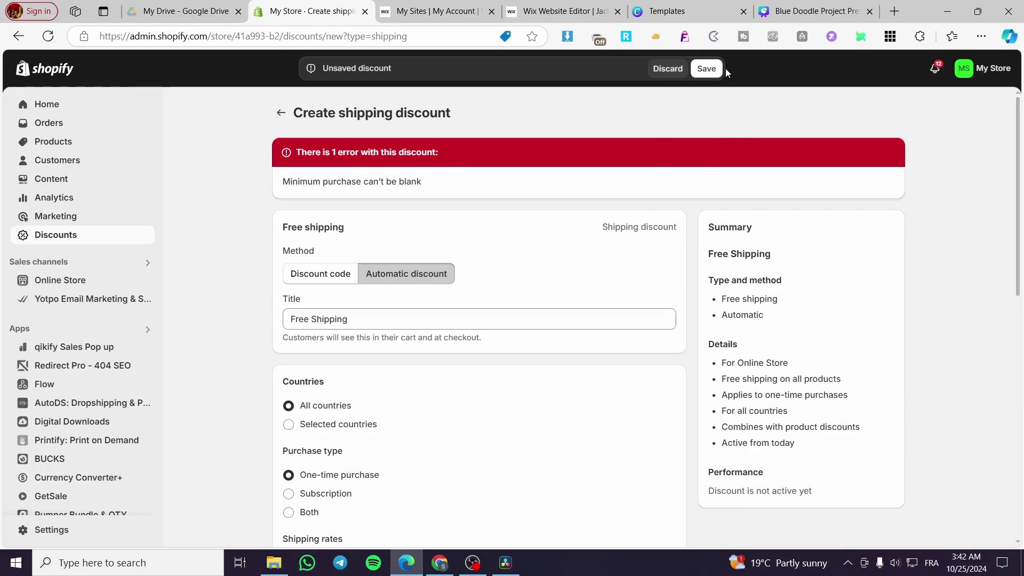
{"action": "left_click", "coordinate": [417, 320]}
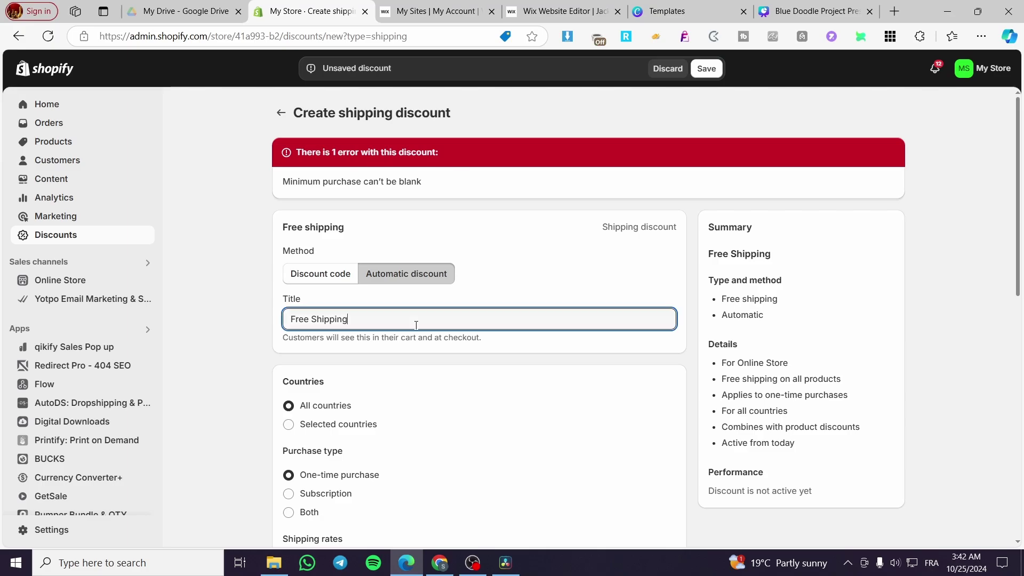
Try saving the Free Shipping discount with a minimum purchase amount of DZD 0
{"action": "scroll", "coordinate": [416, 325], "scroll_direction": "down", "scroll_amount": 5}
{"action": "scroll", "coordinate": [416, 326], "scroll_direction": "down", "scroll_amount": 1}
{"action": "left_click", "coordinate": [341, 409]}
{"action": "type", "text": "0"}
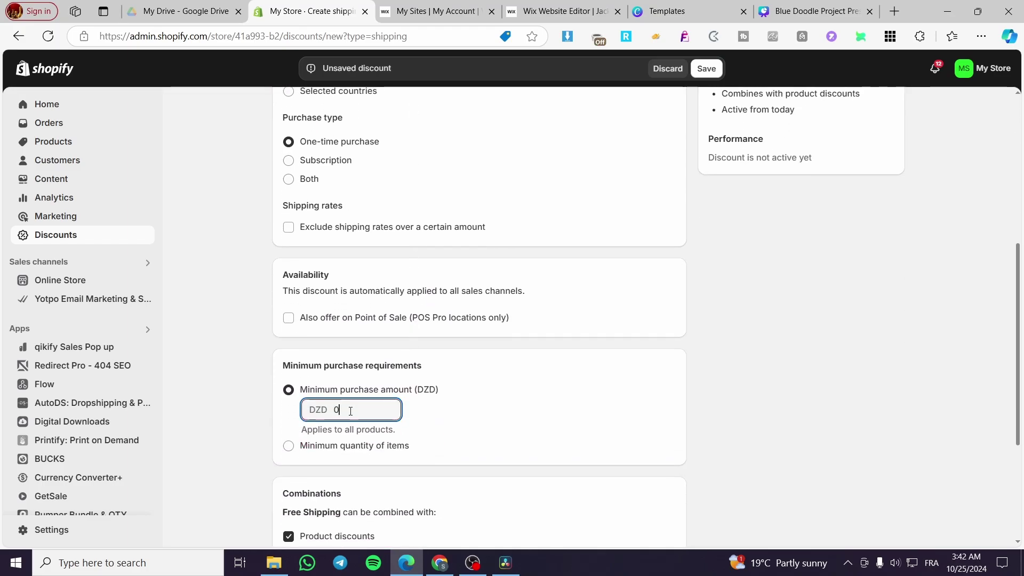
{"action": "scroll", "coordinate": [386, 413], "scroll_direction": "up", "scroll_amount": 1}
{"action": "left_click", "coordinate": [706, 68]}
{"action": "left_click", "coordinate": [704, 69]}
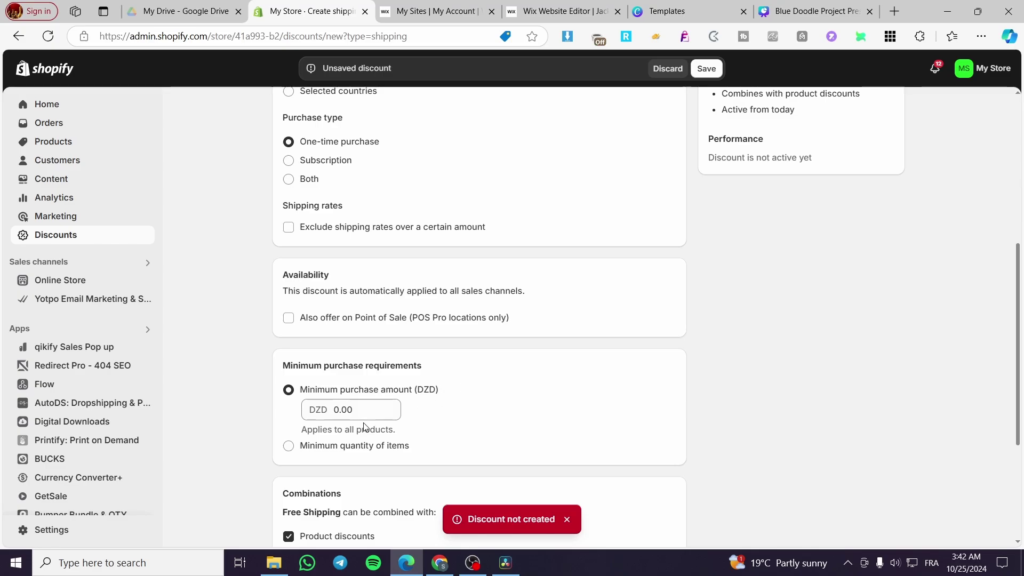
Set the minimum purchase amount to DZD 1 and save the Free Shipping discount
{"action": "type", "text": "1"}
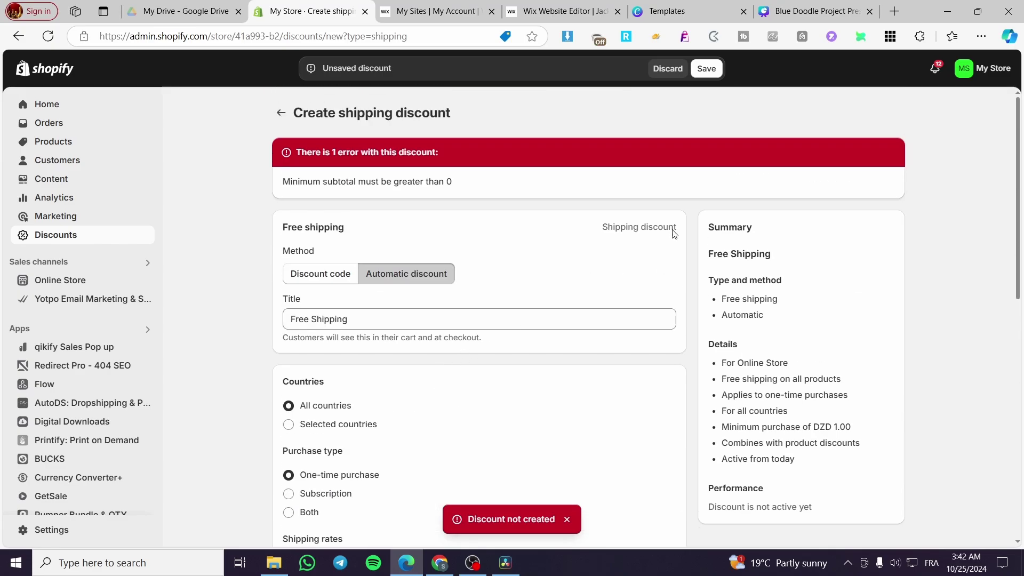
{"action": "left_click", "coordinate": [716, 68]}
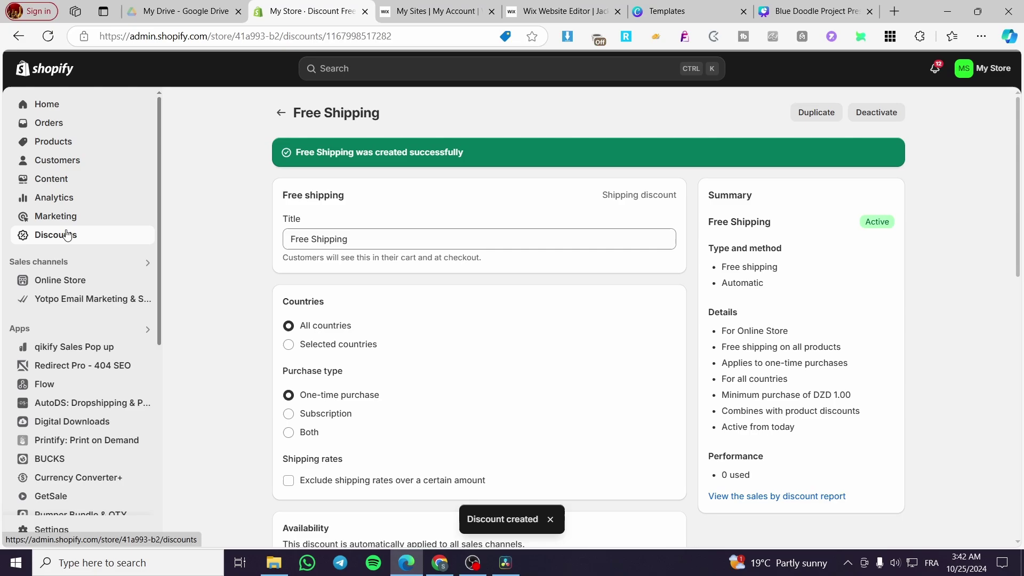
Reopen the Get 15% Off discount, allow it to combine with shipping discounts, and save the change
{"action": "left_click", "coordinate": [66, 236]}
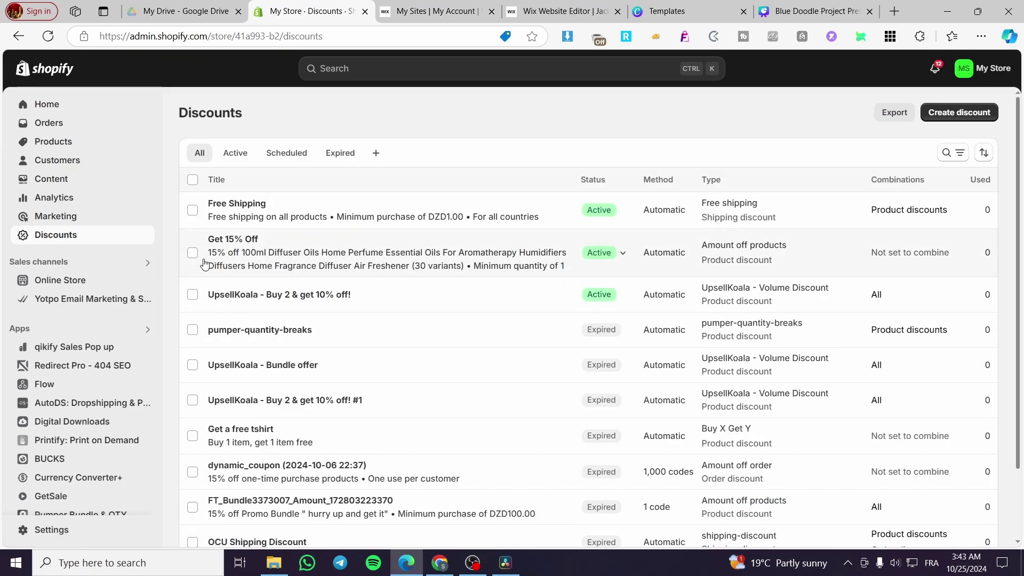
{"action": "left_click", "coordinate": [237, 258]}
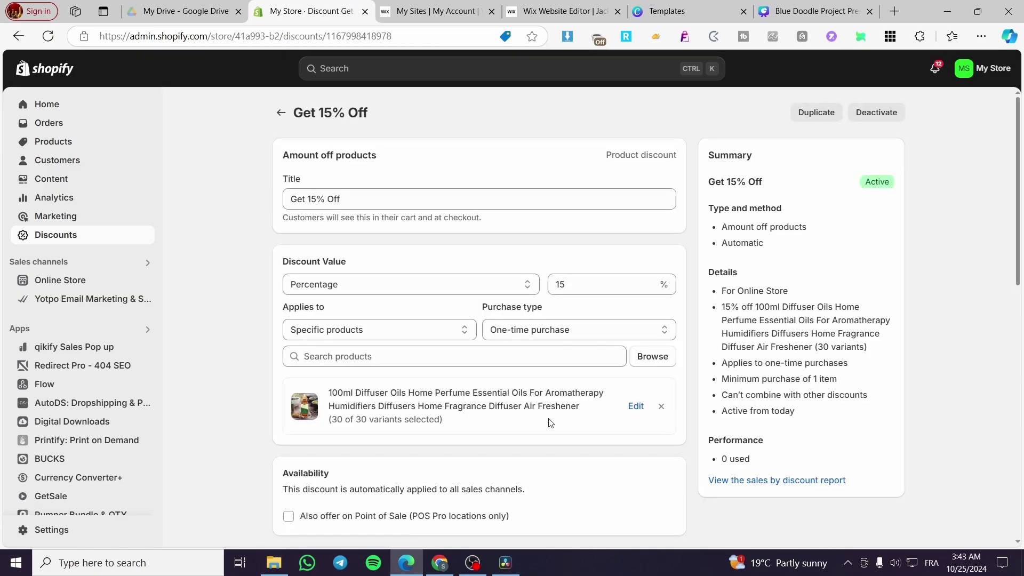
{"action": "scroll", "coordinate": [554, 422], "scroll_direction": "down", "scroll_amount": 5}
{"action": "scroll", "coordinate": [561, 421], "scroll_direction": "down", "scroll_amount": 3}
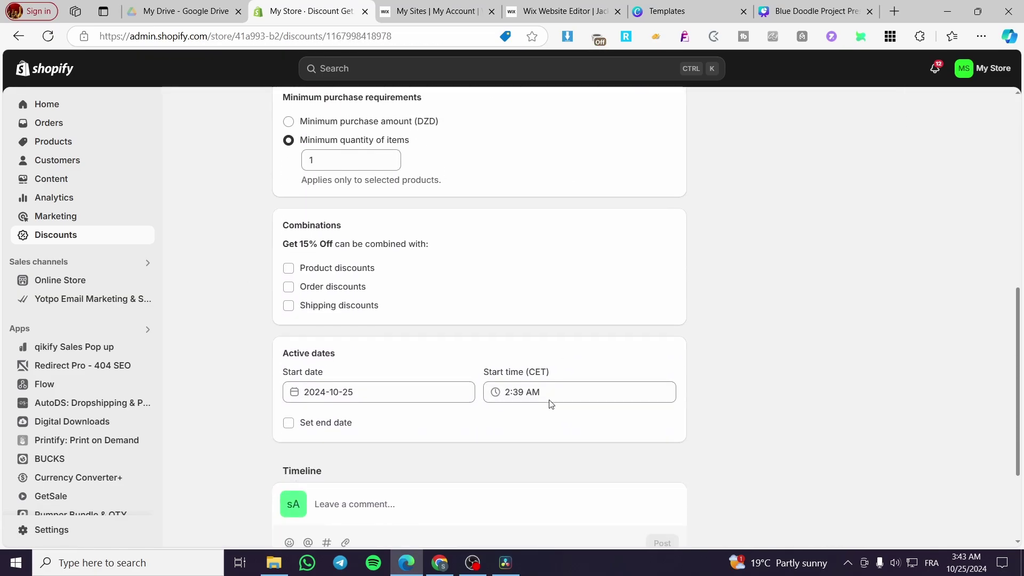
{"action": "left_click", "coordinate": [338, 305]}
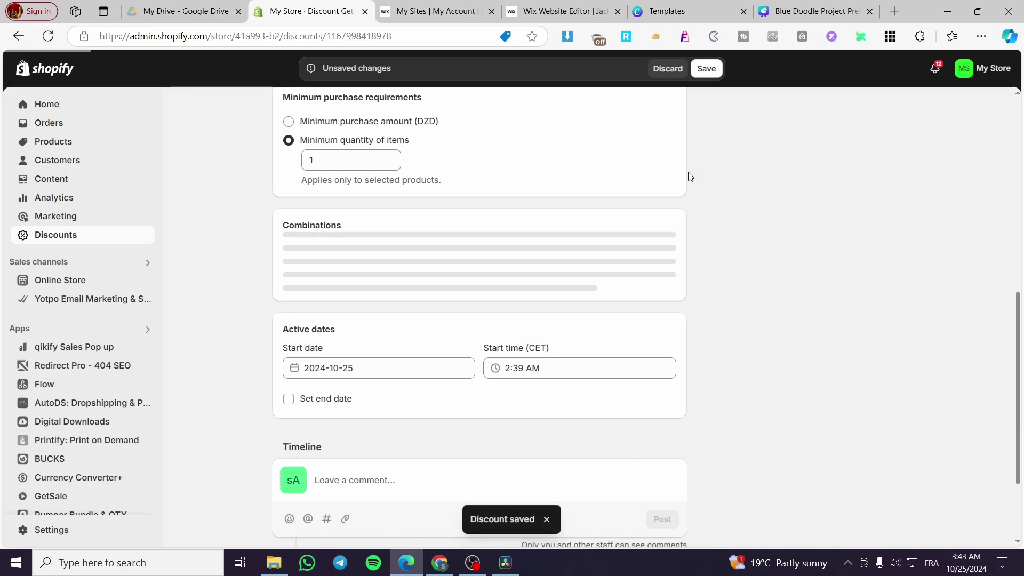
{"action": "scroll", "coordinate": [458, 309], "scroll_direction": "down", "scroll_amount": 3}
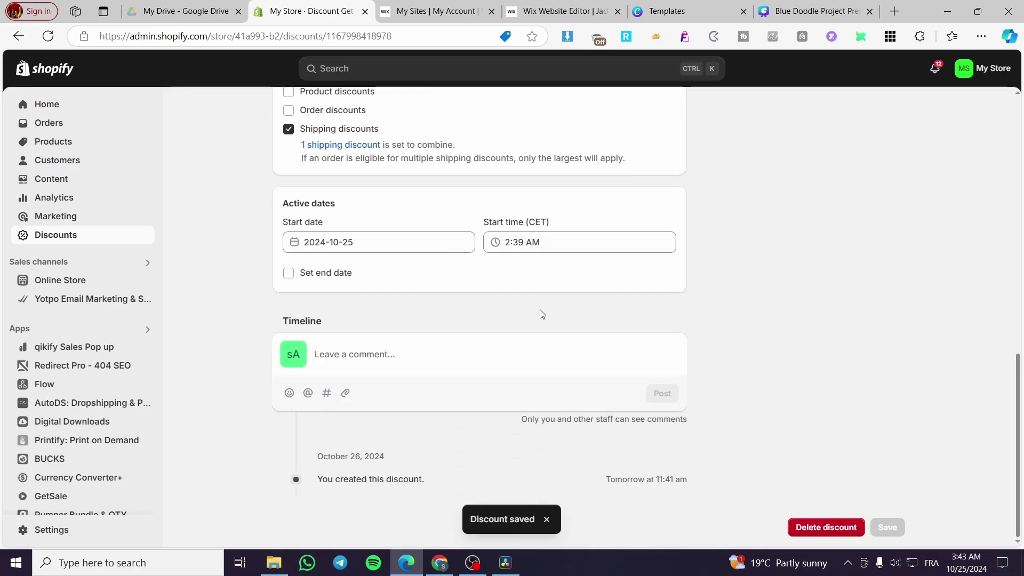
{"action": "scroll", "coordinate": [416, 199], "scroll_direction": "up", "scroll_amount": 8}
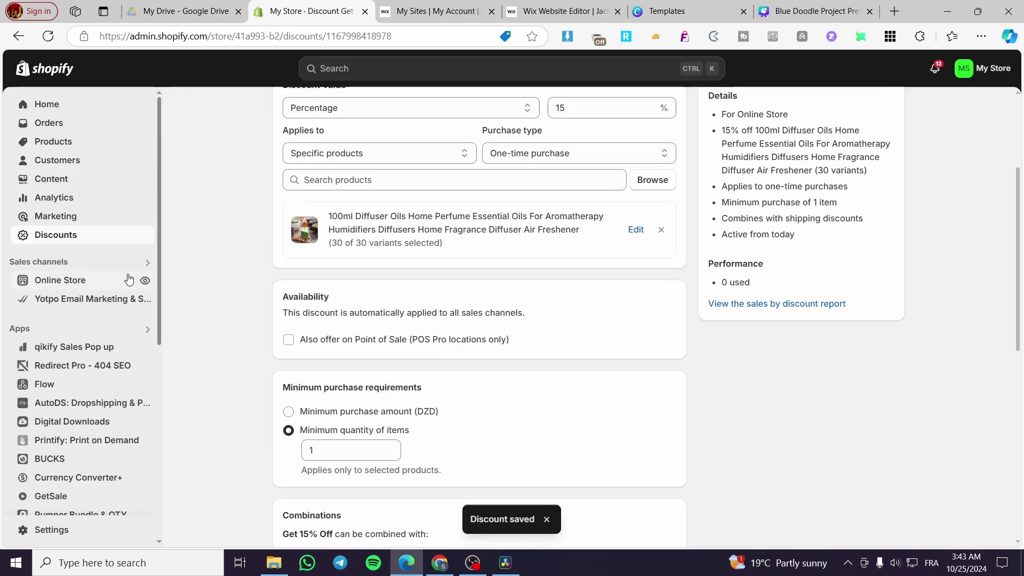
View the live online store and open the 100ml Diffuser Oils Home Perfume product page
{"action": "left_click", "coordinate": [145, 281]}
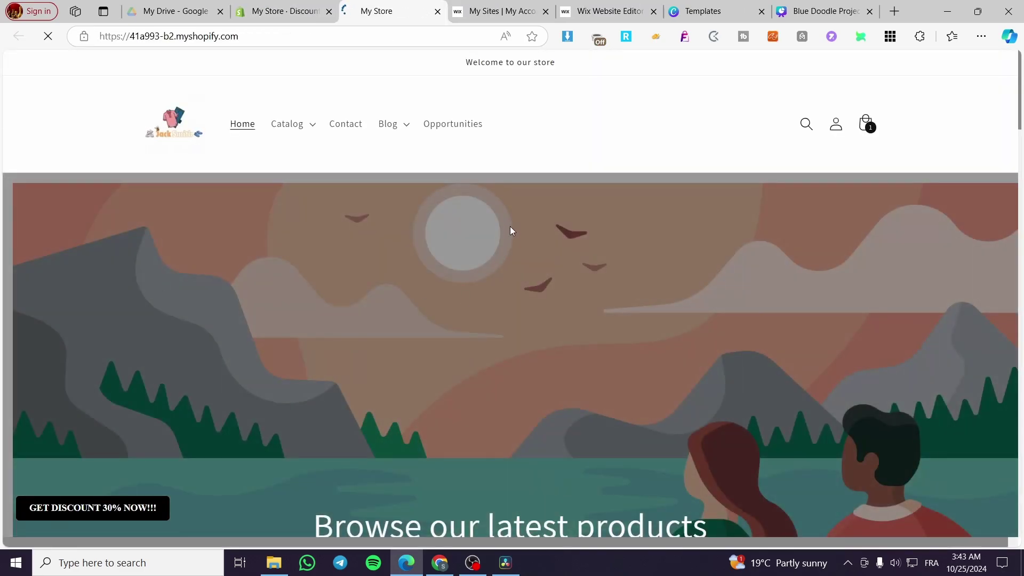
{"action": "mouse_move", "coordinate": [307, 2]}
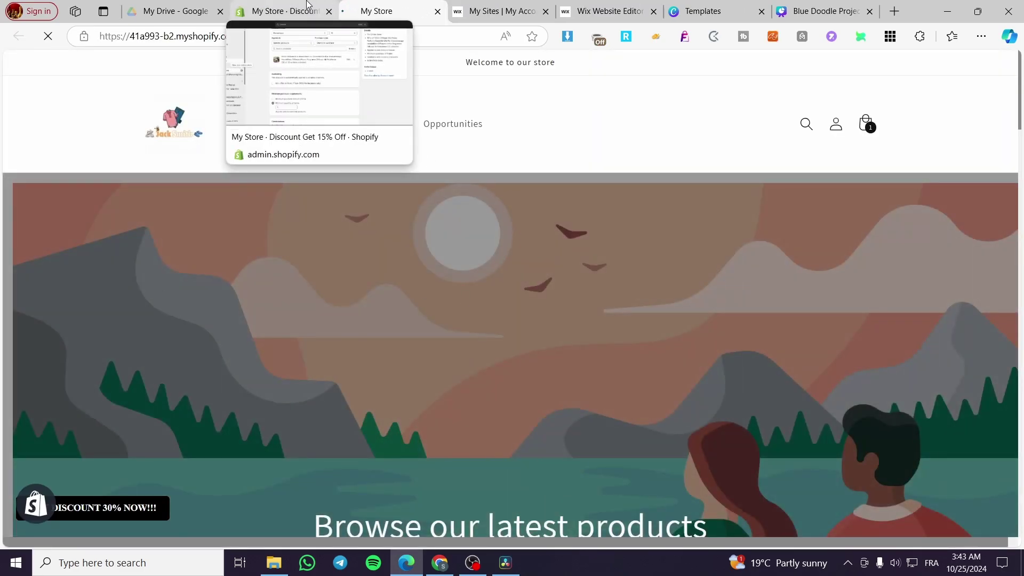
{"action": "scroll", "coordinate": [426, 251], "scroll_direction": "down", "scroll_amount": 8}
{"action": "scroll", "coordinate": [330, 317], "scroll_direction": "down", "scroll_amount": 3}
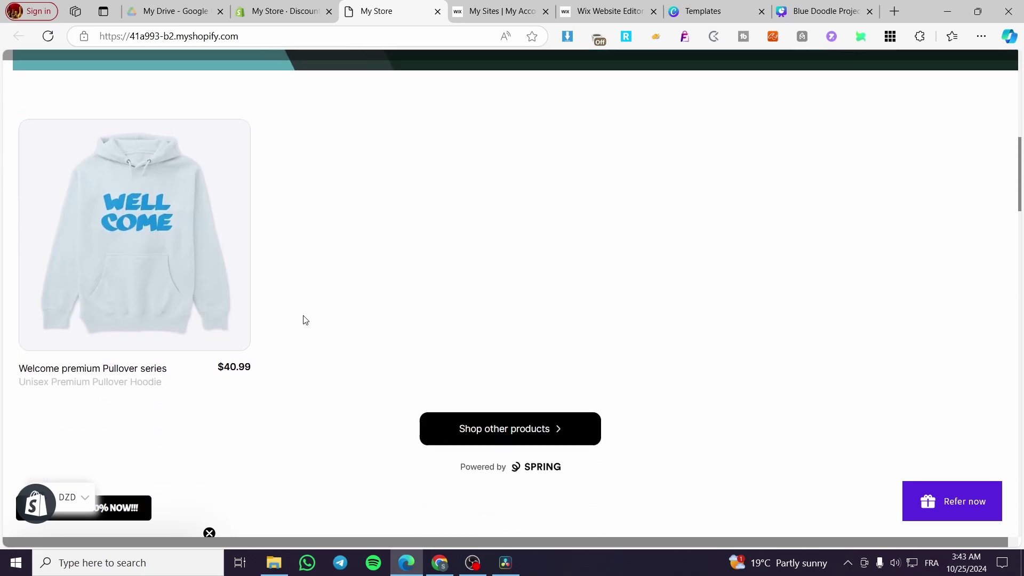
{"action": "scroll", "coordinate": [305, 320], "scroll_direction": "down", "scroll_amount": 5}
{"action": "left_click", "coordinate": [733, 145]}
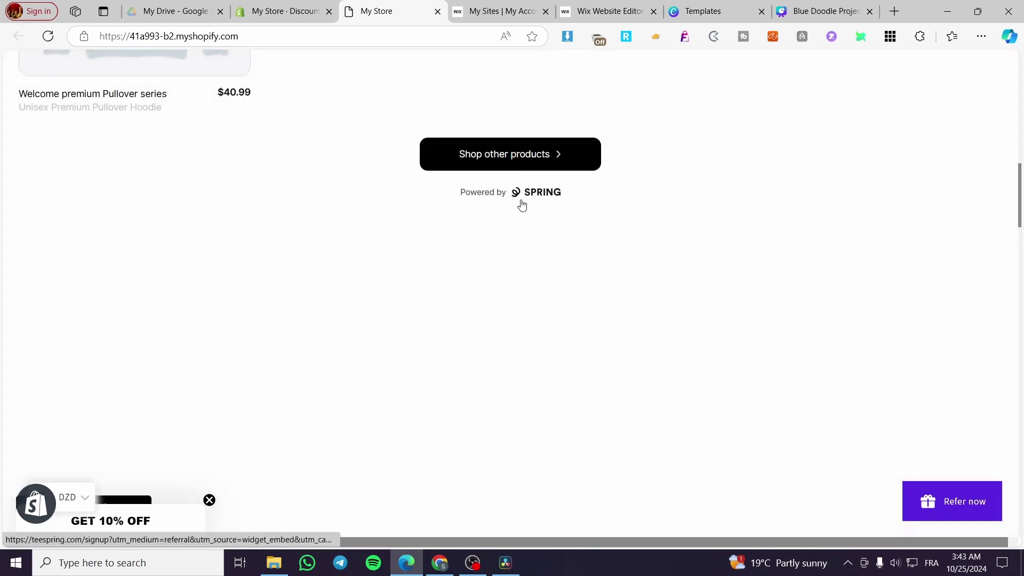
{"action": "scroll", "coordinate": [500, 259], "scroll_direction": "down", "scroll_amount": 3}
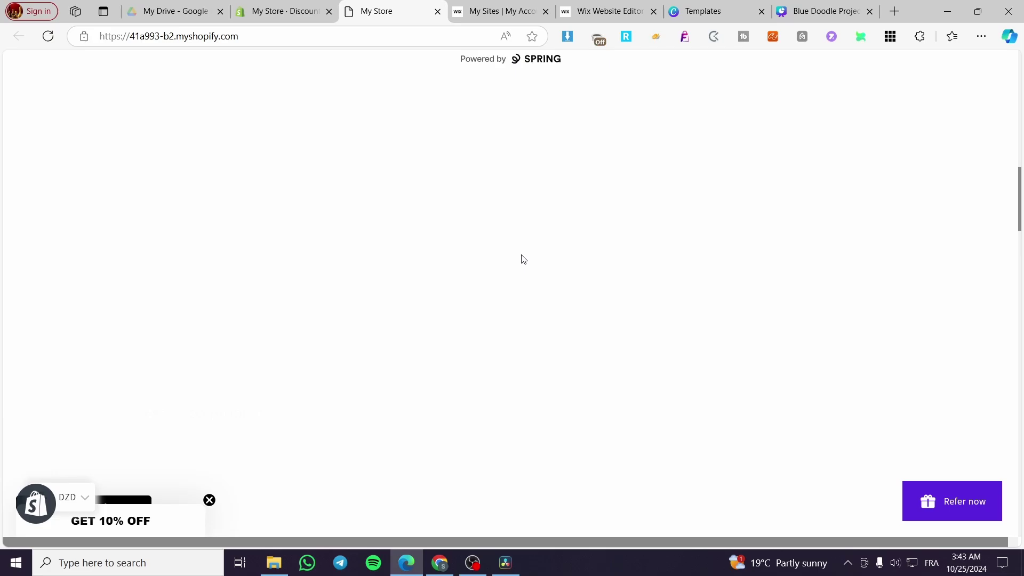
{"action": "left_click_drag", "start_coordinate": [1016, 207], "coordinate": [644, 80]}
{"action": "scroll", "coordinate": [681, 283], "scroll_direction": "down", "scroll_amount": 15}
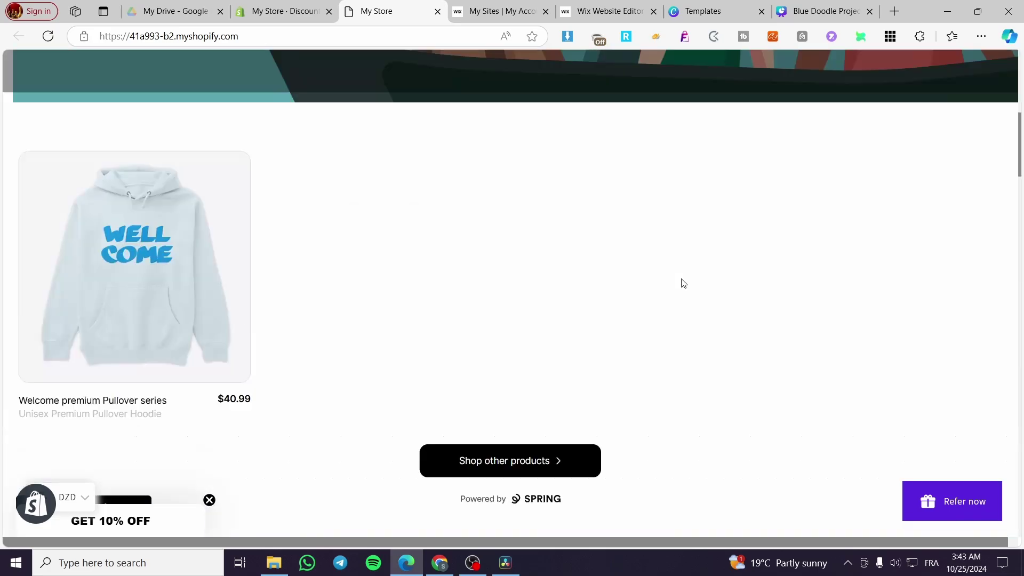
{"action": "left_click", "coordinate": [269, 269]}
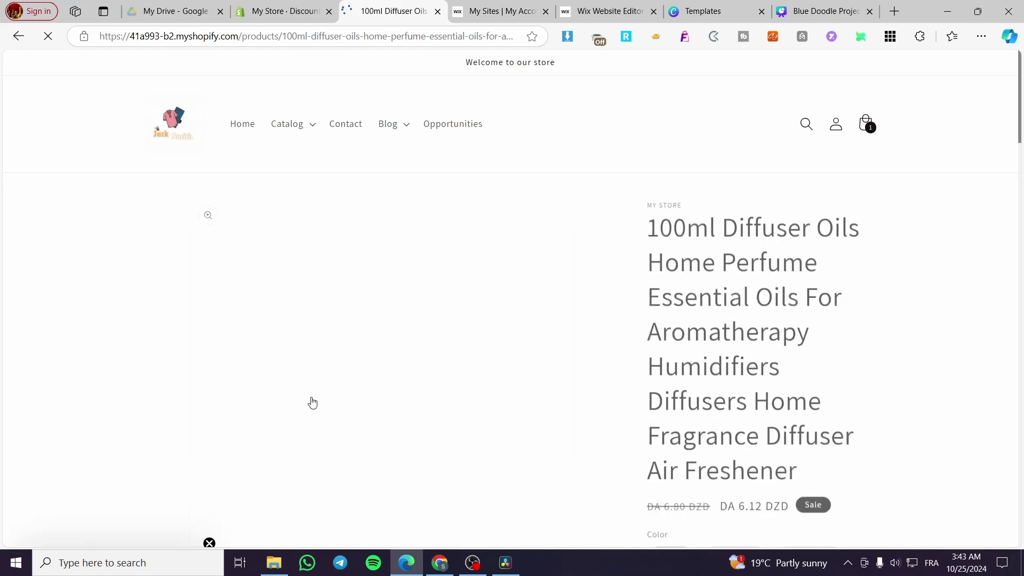
Add one 100ml Diffuser Oils product in Rose with 30ml capacity to the cart
{"action": "scroll", "coordinate": [789, 282], "scroll_direction": "down", "scroll_amount": 3}
{"action": "scroll", "coordinate": [788, 282], "scroll_direction": "down", "scroll_amount": 6}
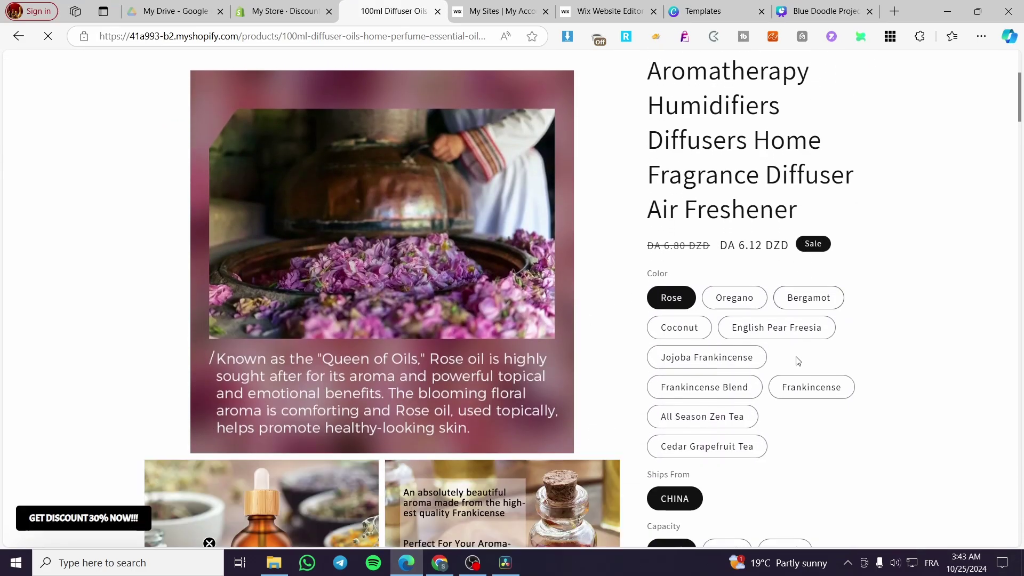
{"action": "scroll", "coordinate": [680, 325], "scroll_direction": "down", "scroll_amount": 3}
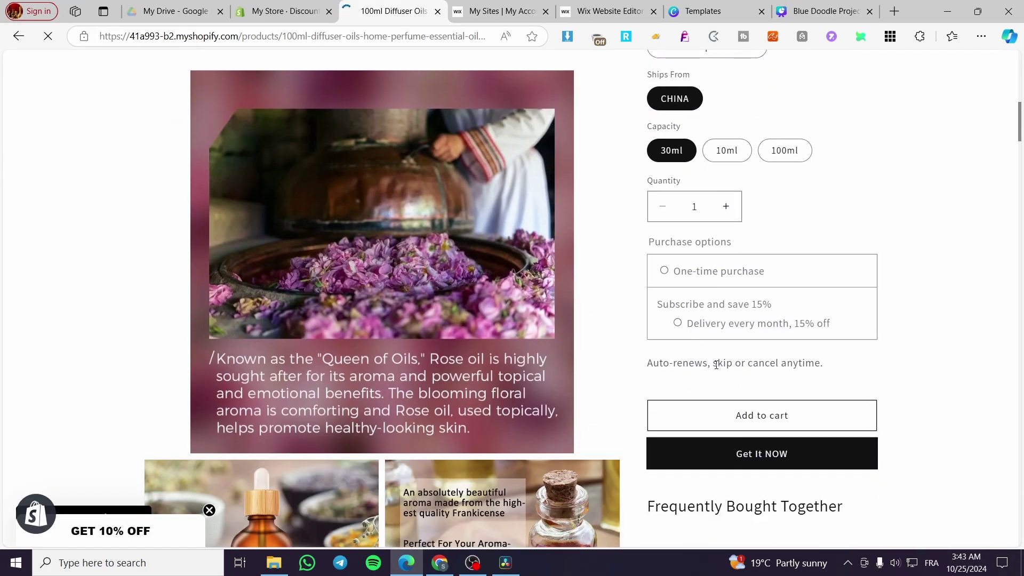
{"action": "left_click", "coordinate": [781, 423]}
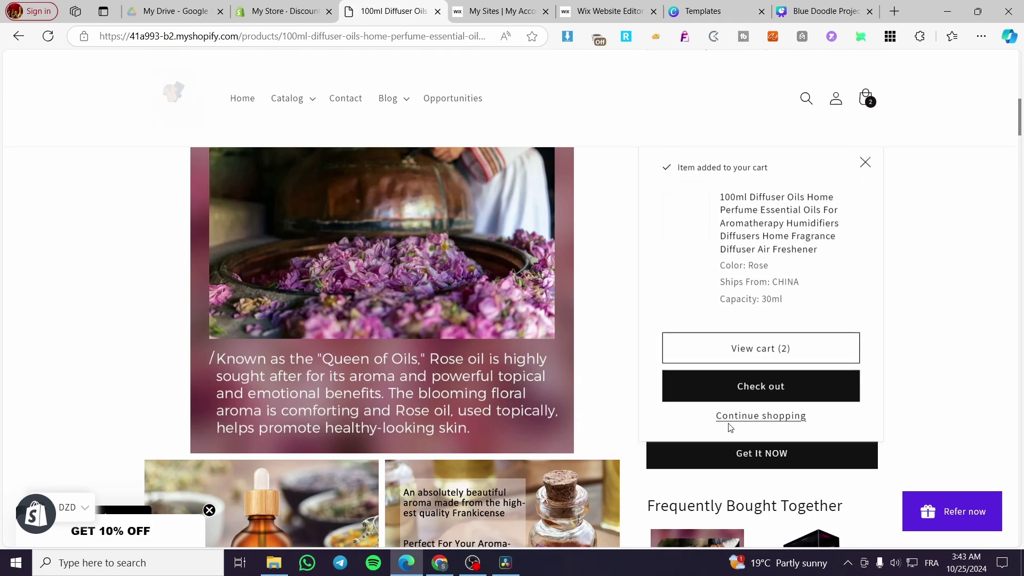
Proceed to checkout, examine the 15% off discount on the diffuser oils product, and dismiss the Wallet autofill pane
{"action": "left_click", "coordinate": [780, 392]}
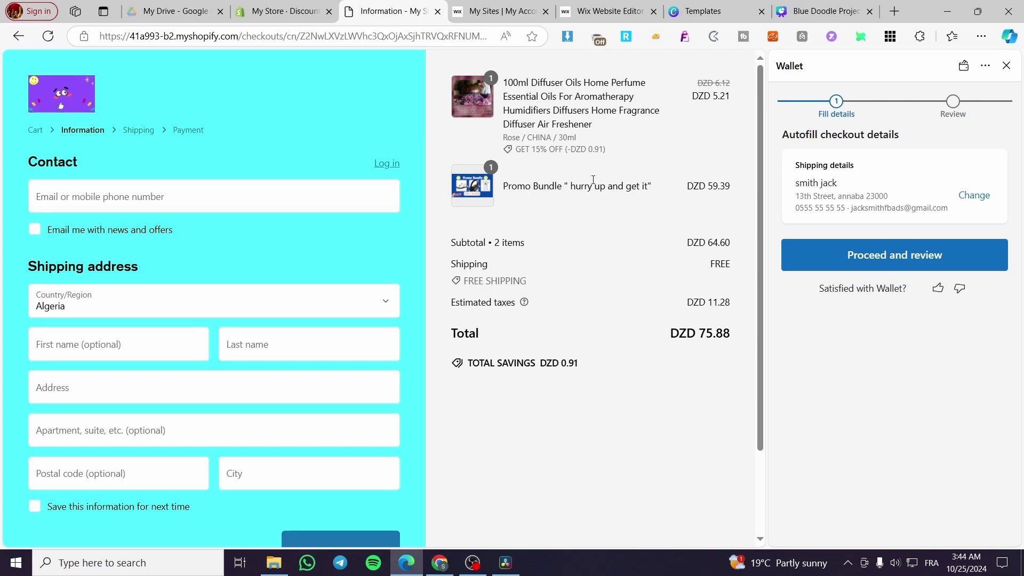
{"action": "triple_click", "coordinate": [539, 151]}
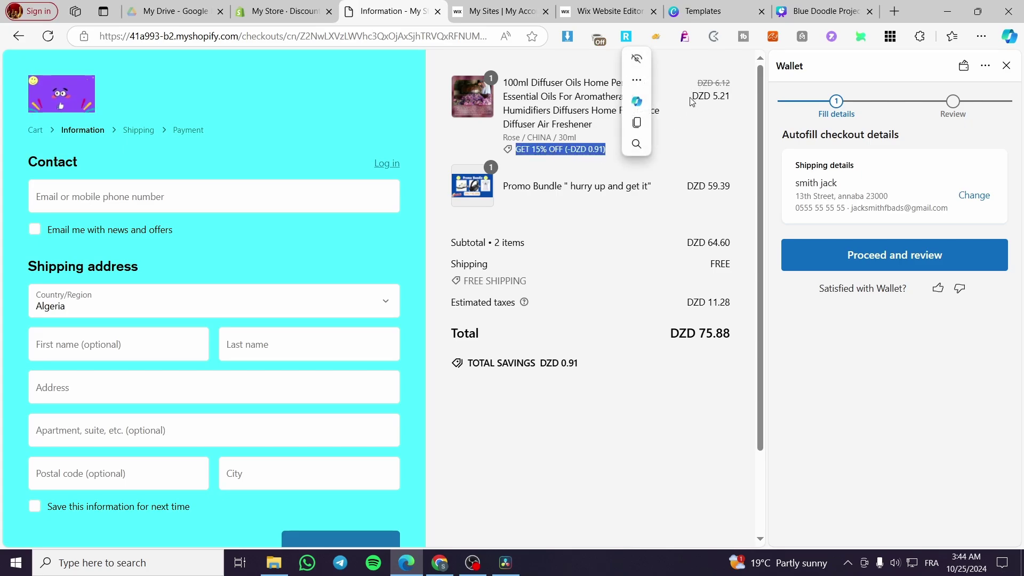
{"action": "left_click", "coordinate": [564, 184]}
{"action": "left_click", "coordinate": [1006, 66]}
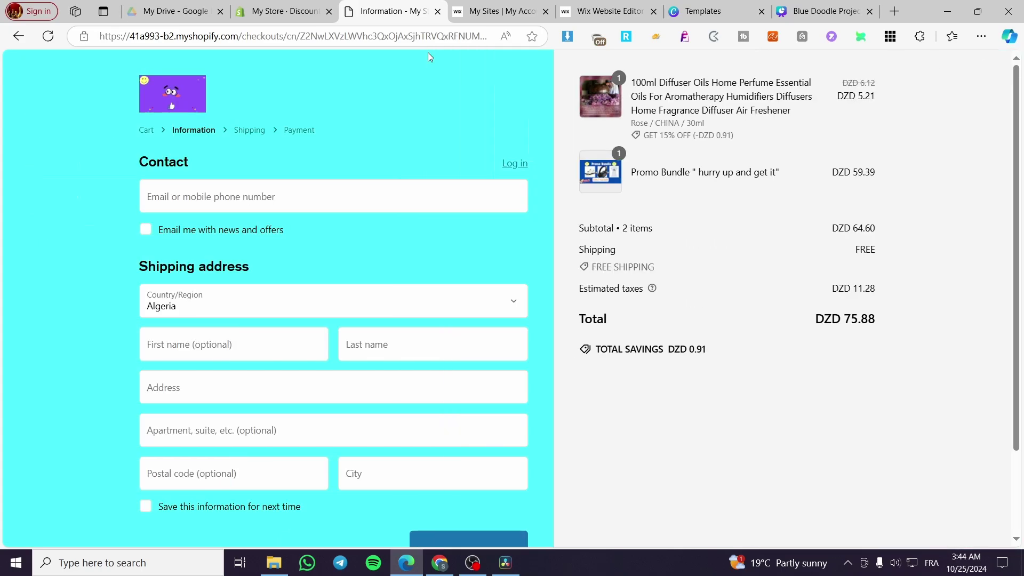
Remove the Promo Bundle from the shopping cart and return to checkout with only the diffuser oils product
{"action": "key", "text": "alt+Left"}
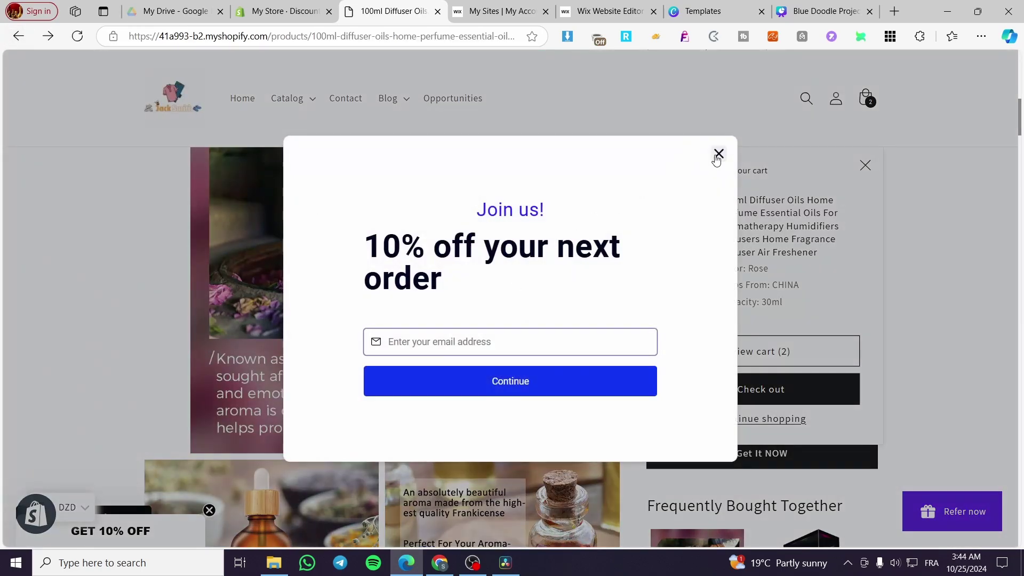
{"action": "left_click", "coordinate": [718, 154]}
{"action": "key", "text": "alt+Right"}
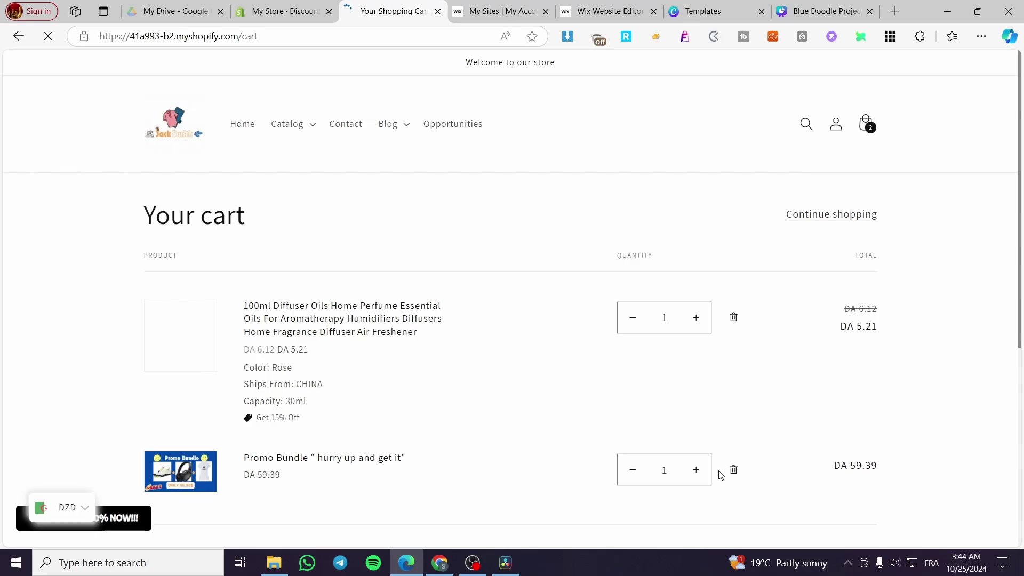
{"action": "left_click", "coordinate": [733, 469]}
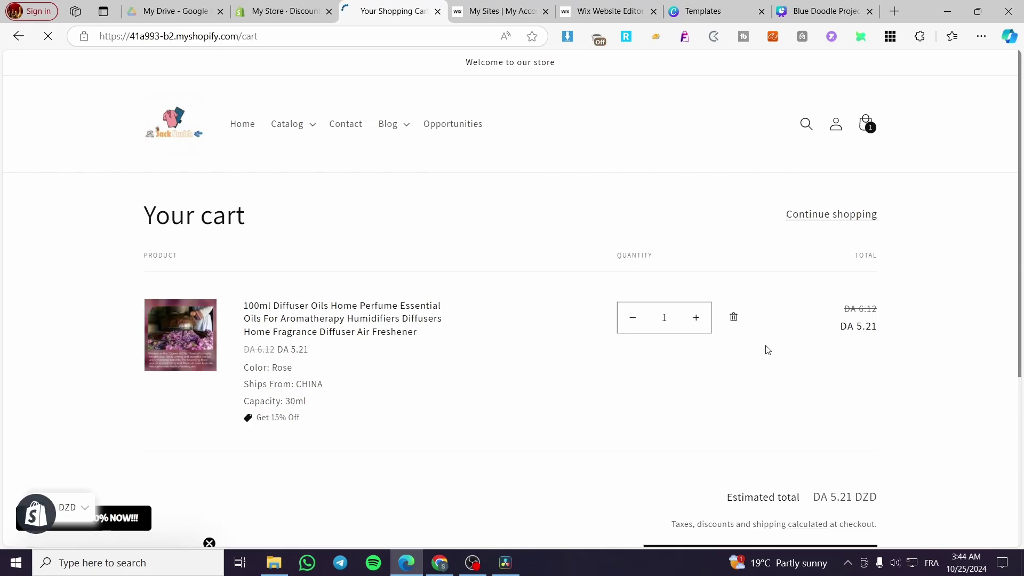
{"action": "scroll", "coordinate": [802, 373], "scroll_direction": "down", "scroll_amount": 4}
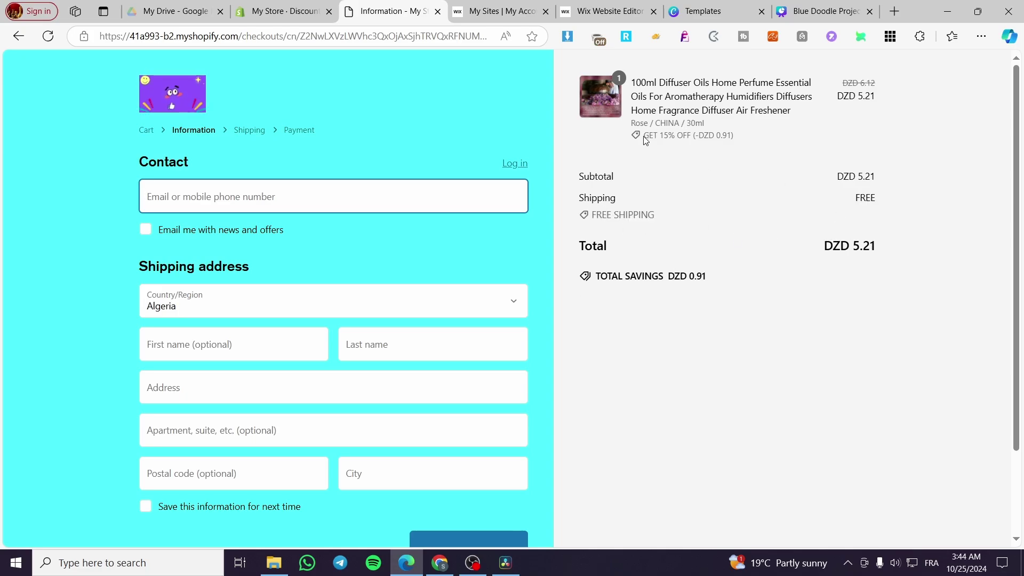
Examine the product discount and free shipping in the checkout summary against the Get 15% Off settings in the store admin
{"action": "left_click_drag", "start_coordinate": [644, 135], "coordinate": [786, 170]}
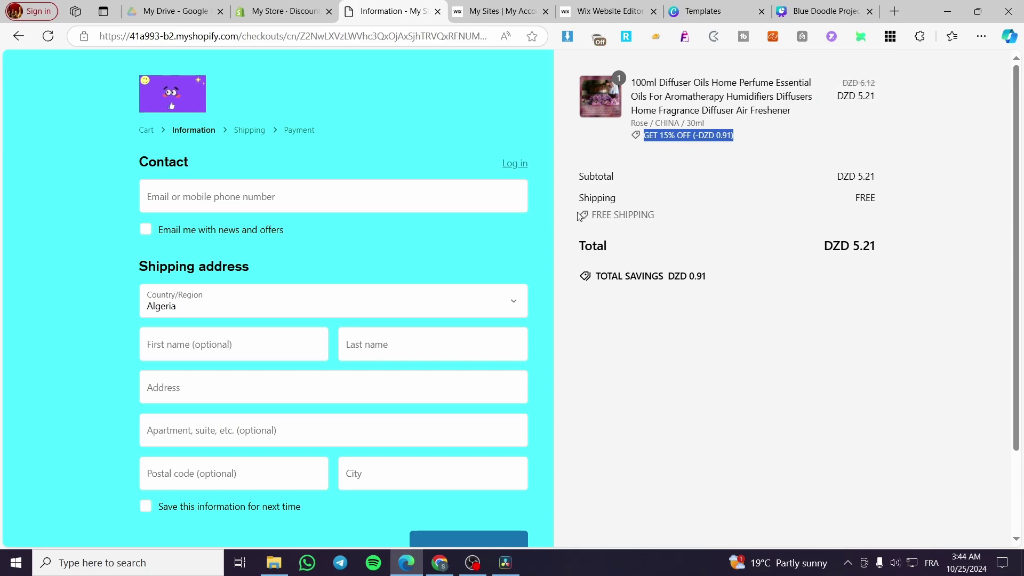
{"action": "left_click_drag", "start_coordinate": [591, 215], "coordinate": [680, 217]}
{"action": "left_click", "coordinate": [283, 11]}
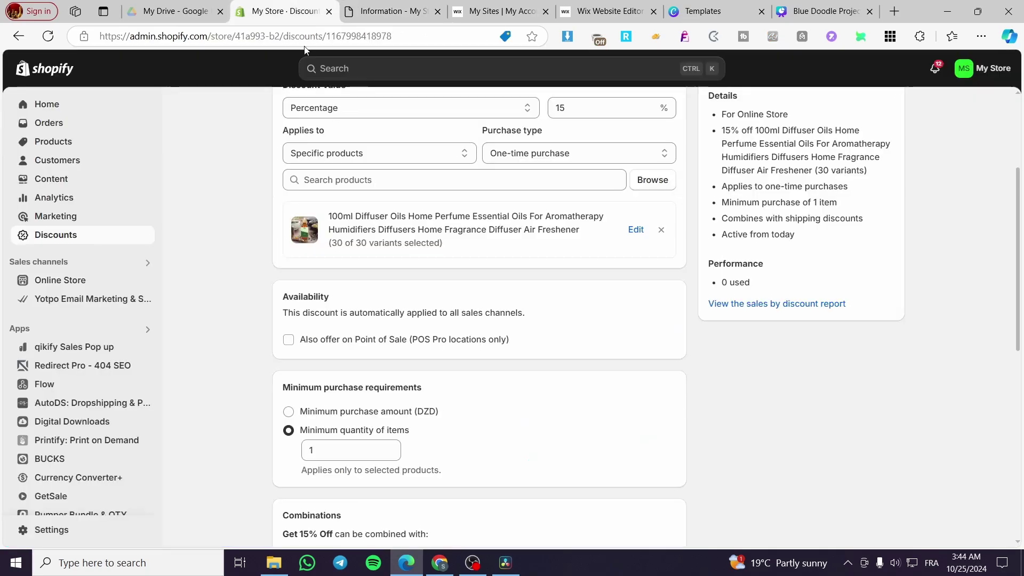
{"action": "left_click", "coordinate": [376, 9]}
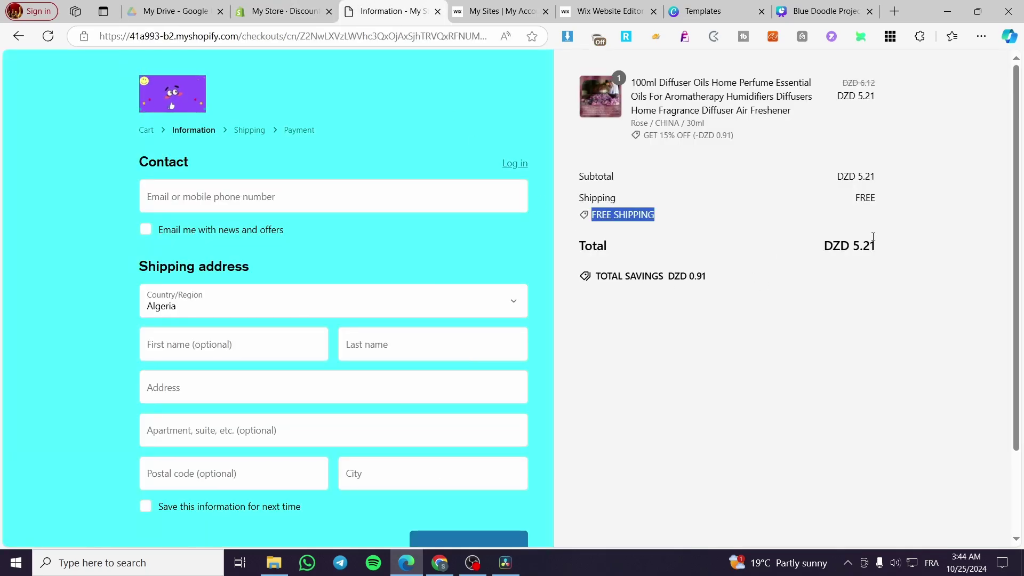
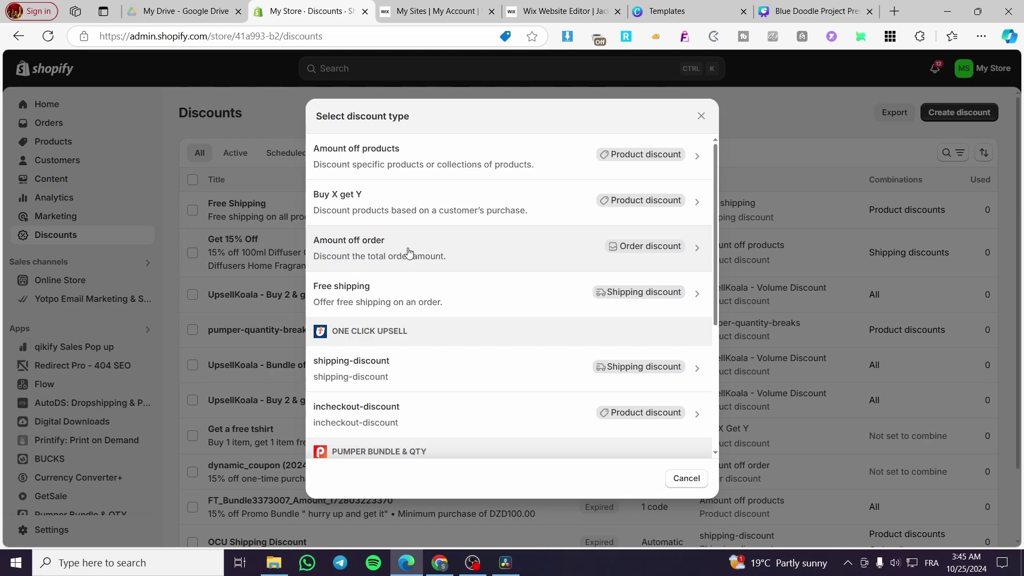
Create an automatic amount off order discount with a fixed amount of DZD 10
{"action": "left_click", "coordinate": [355, 256]}
{"action": "left_click", "coordinate": [393, 204]}
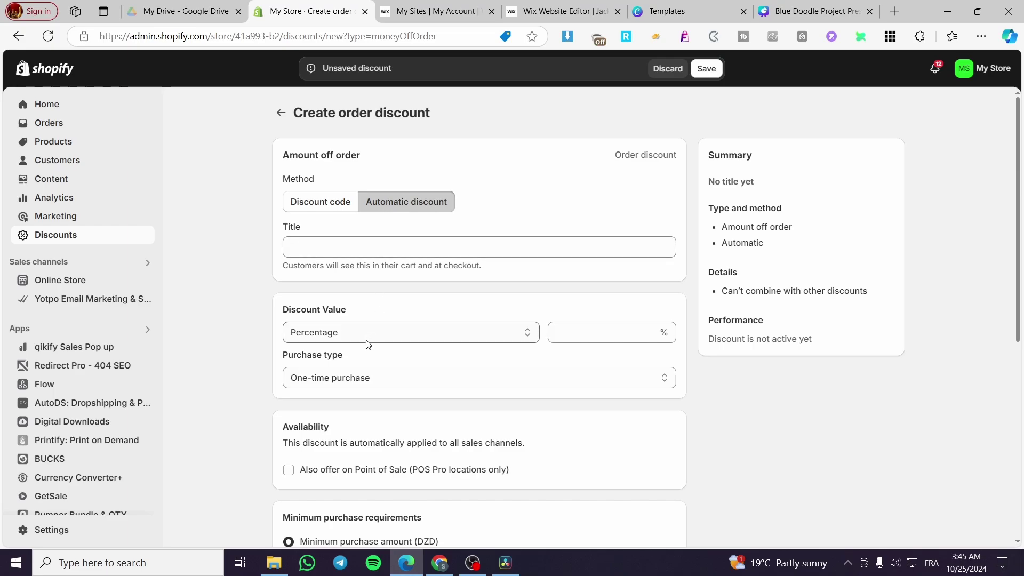
{"action": "left_click", "coordinate": [399, 331]}
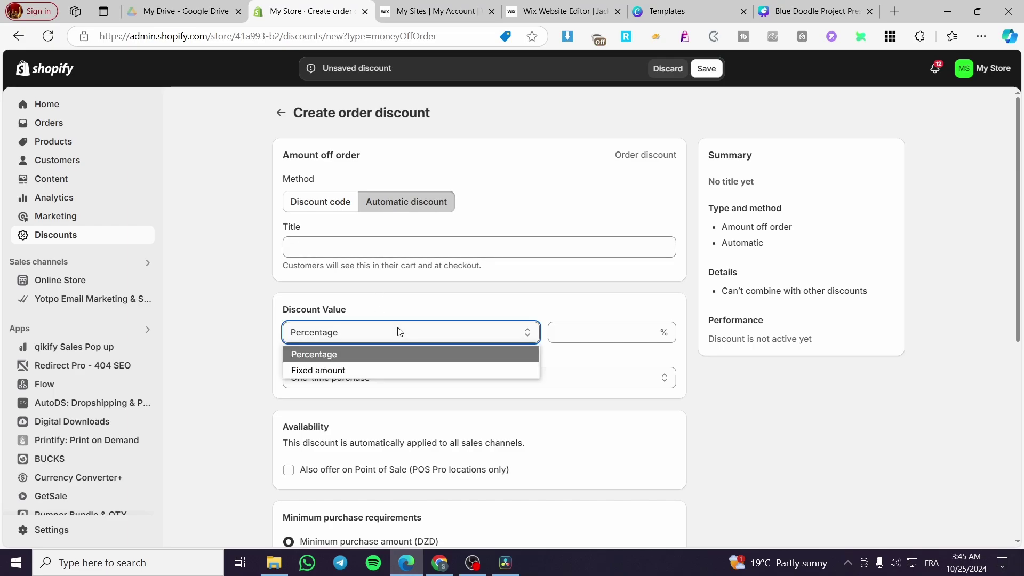
{"action": "left_click", "coordinate": [380, 369]}
{"action": "left_click", "coordinate": [601, 326]}
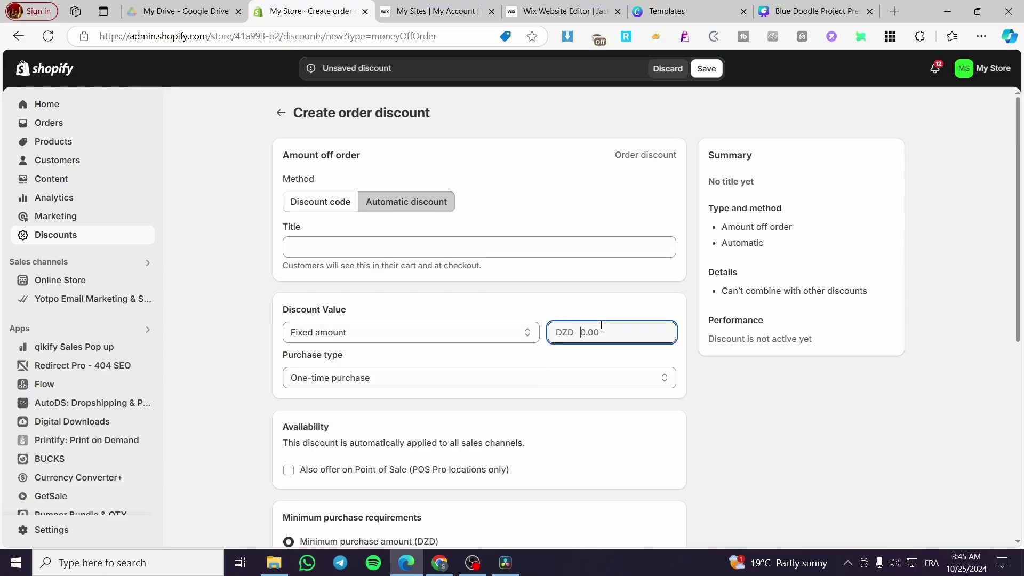
{"action": "type", "text": "10"}
{"action": "left_click", "coordinate": [779, 414]}
{"action": "scroll", "coordinate": [308, 369], "scroll_direction": "down", "scroll_amount": 1}
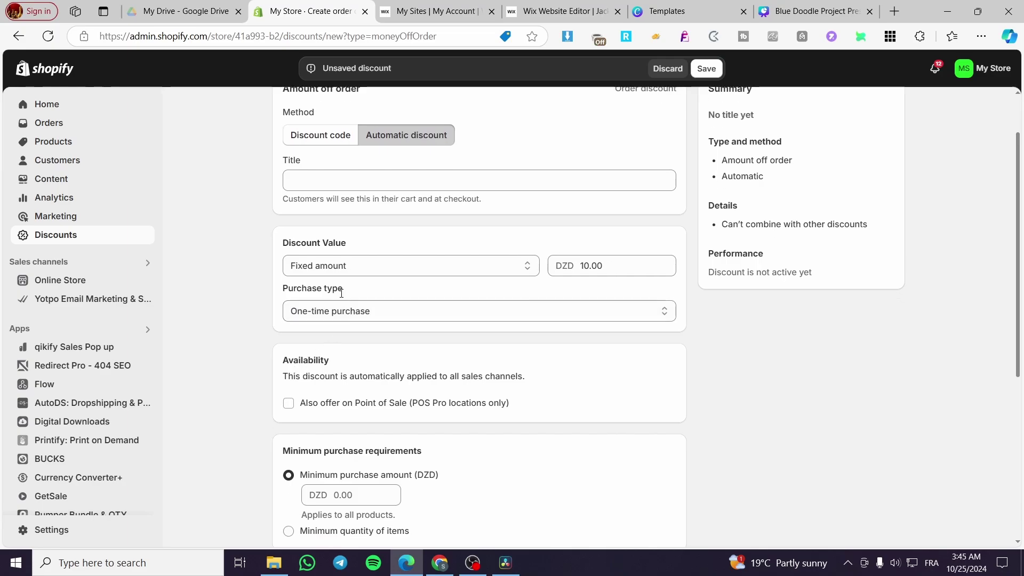
Keep the one-time purchase type and require a minimum purchase amount of DZD 1
{"action": "left_click", "coordinate": [404, 315]}
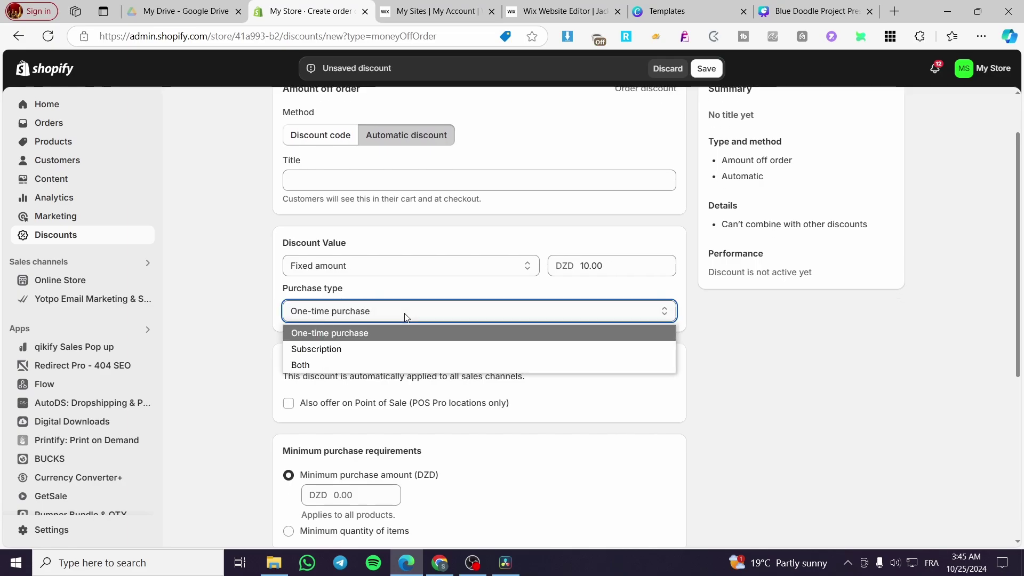
{"action": "left_click", "coordinate": [406, 317]}
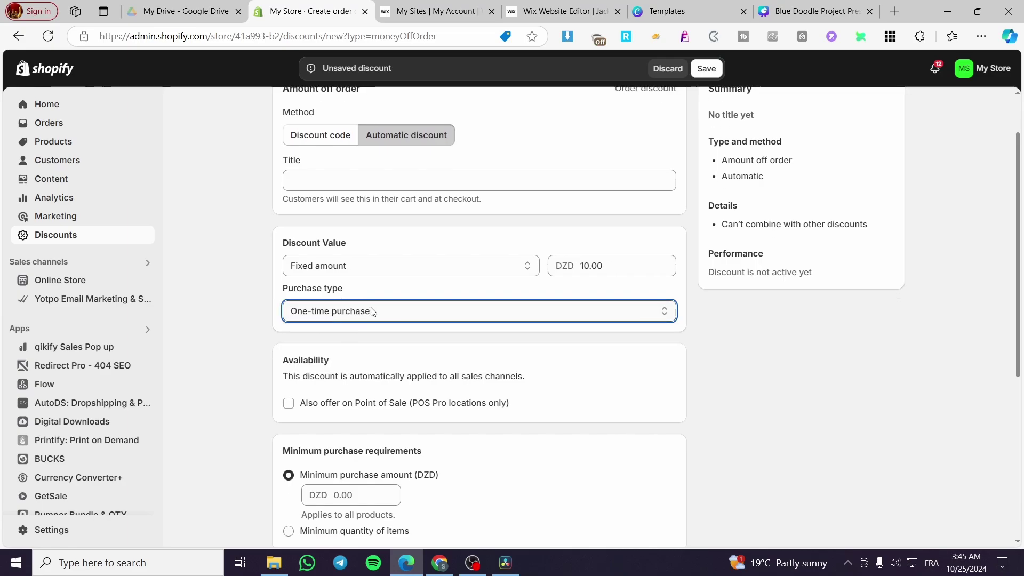
{"action": "scroll", "coordinate": [373, 312], "scroll_direction": "down", "scroll_amount": 2}
{"action": "left_click", "coordinate": [353, 361]}
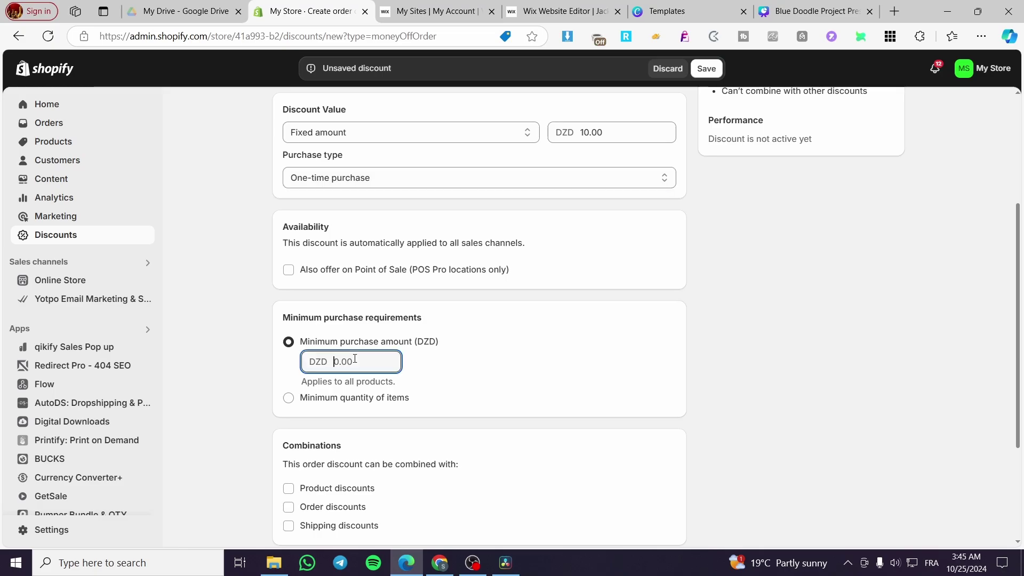
{"action": "type", "text": "1"}
{"action": "left_click", "coordinate": [482, 347]}
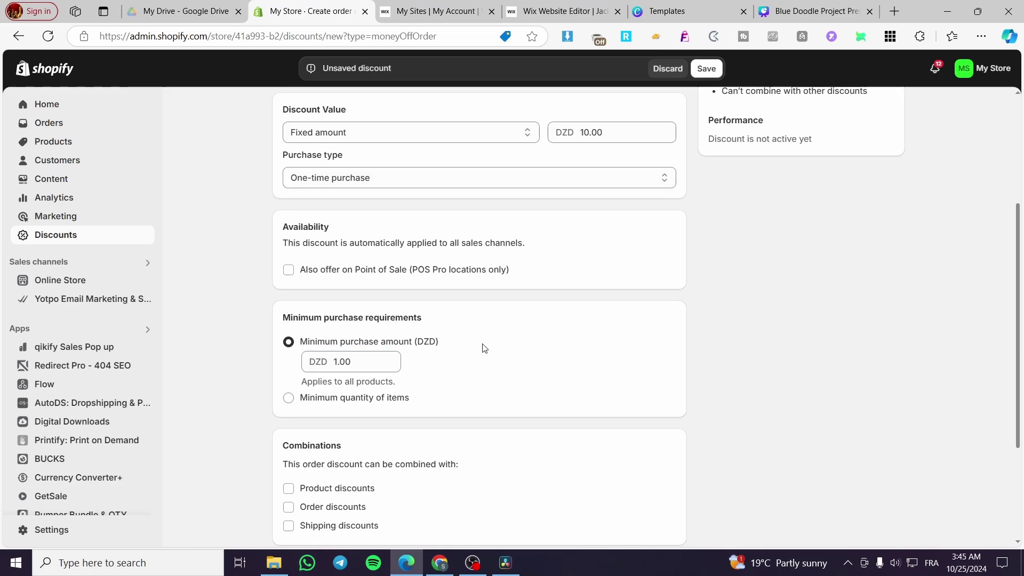
Set the order discount's minimum purchase requirement to a minimum quantity of 1 item
{"action": "left_click", "coordinate": [328, 397]}
{"action": "left_click", "coordinate": [349, 374]}
{"action": "type", "text": "1"}
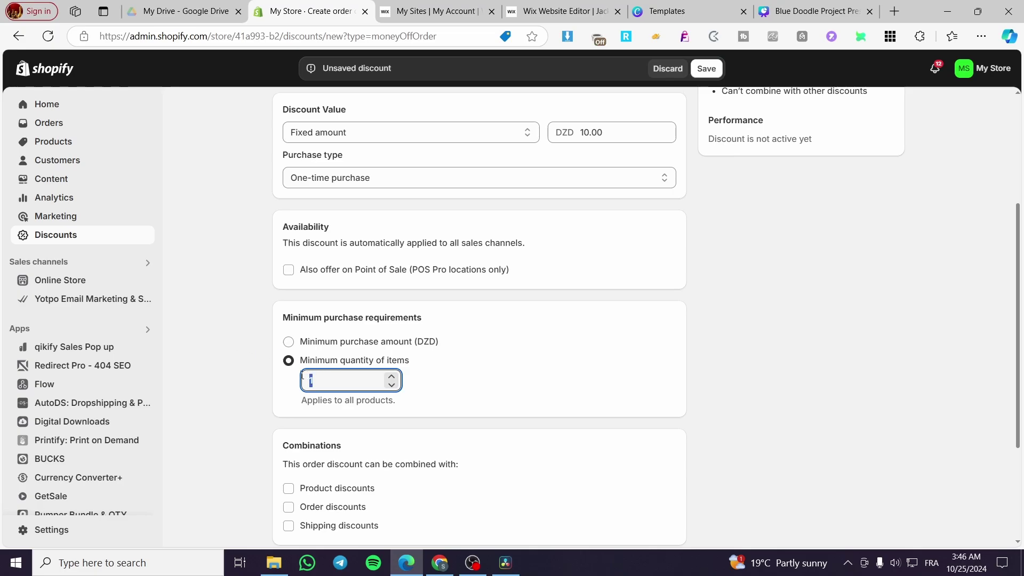
{"action": "left_click_drag", "start_coordinate": [310, 380], "coordinate": [303, 380]}
{"action": "left_click", "coordinate": [453, 384]}
{"action": "left_click", "coordinate": [322, 383]}
{"action": "left_click", "coordinate": [302, 379]}
{"action": "left_click", "coordinate": [249, 406]}
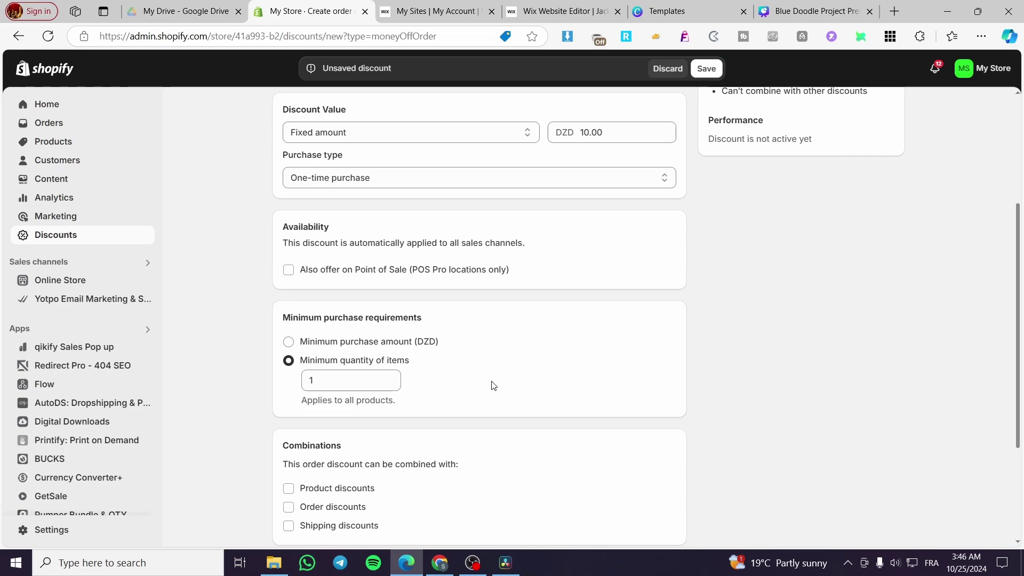
Allow the order discount to combine with shipping and product discounts, and try to save it
{"action": "scroll", "coordinate": [491, 384], "scroll_direction": "down", "scroll_amount": 3}
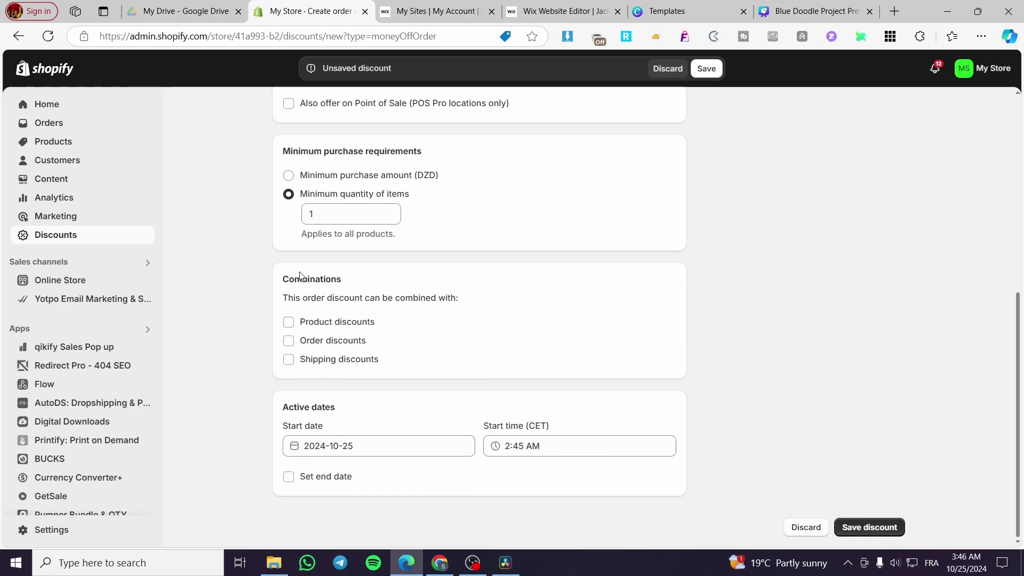
{"action": "left_click", "coordinate": [327, 361]}
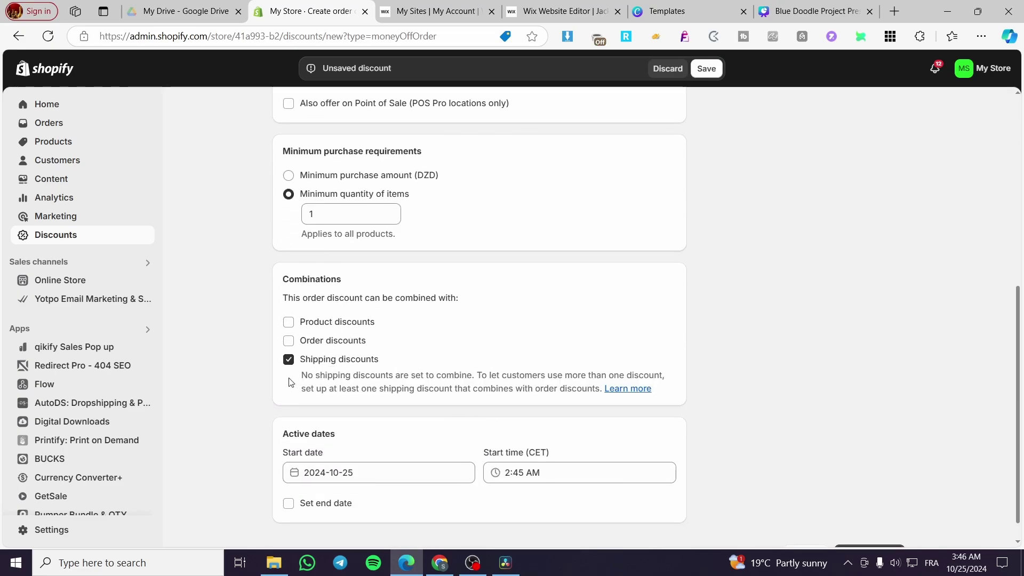
{"action": "left_click", "coordinate": [336, 323]}
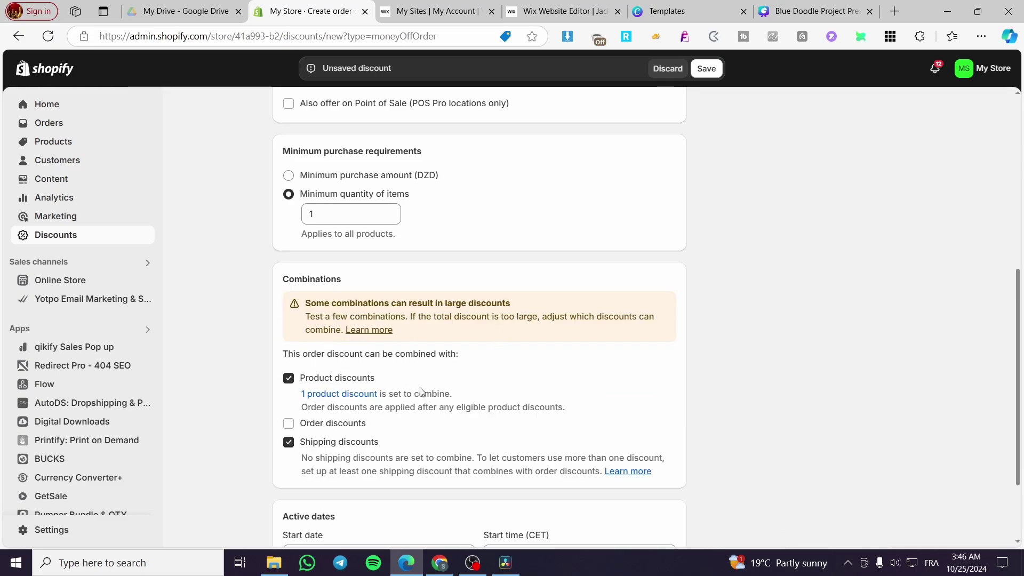
{"action": "scroll", "coordinate": [379, 370], "scroll_direction": "down", "scroll_amount": 1}
{"action": "scroll", "coordinate": [380, 370], "scroll_direction": "down", "scroll_amount": 2}
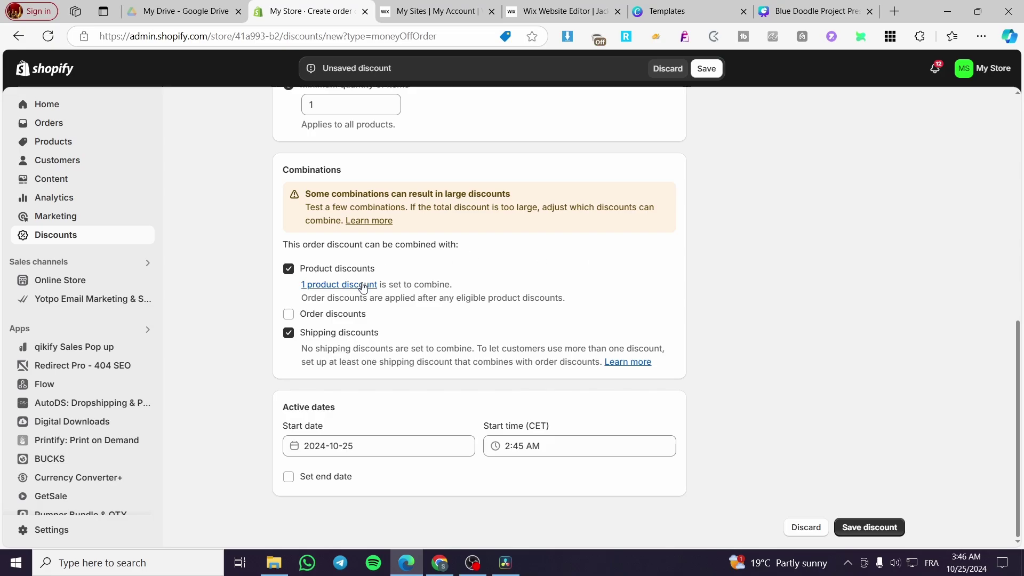
{"action": "left_click", "coordinate": [882, 526]}
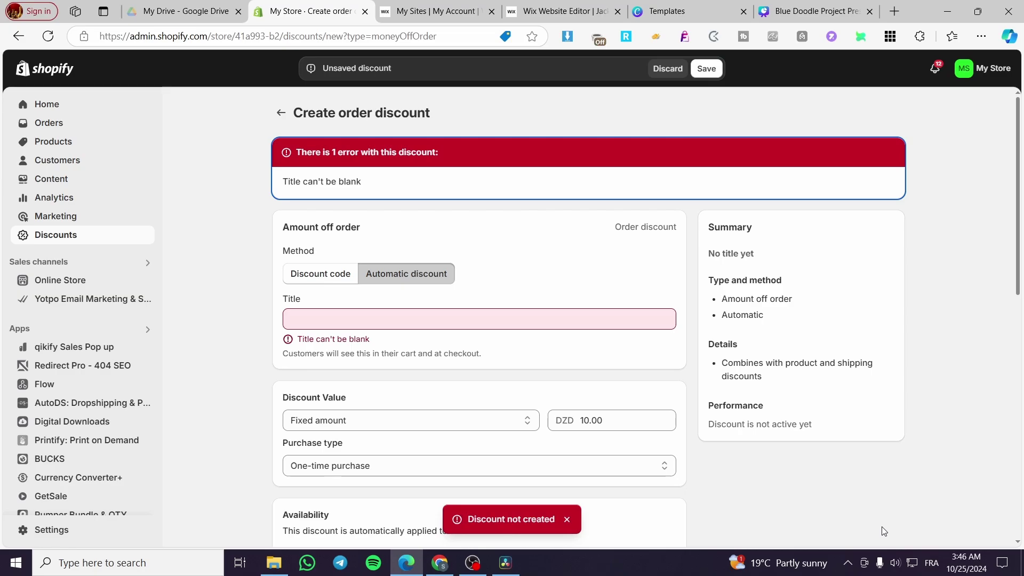
Title the order discount "10$ Off you everthing" and save it
{"action": "left_click", "coordinate": [470, 325]}
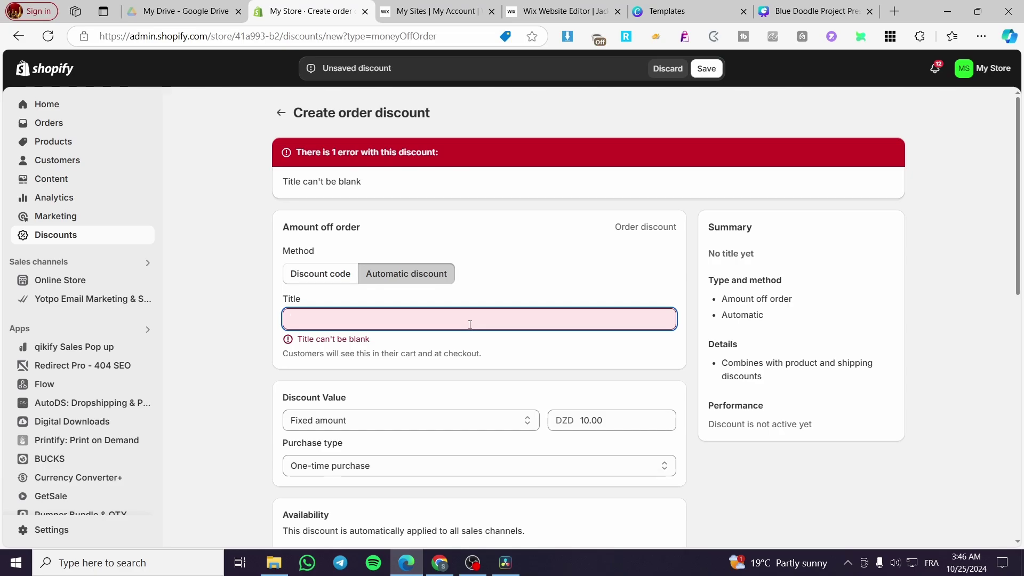
{"action": "type", "text": "10"}
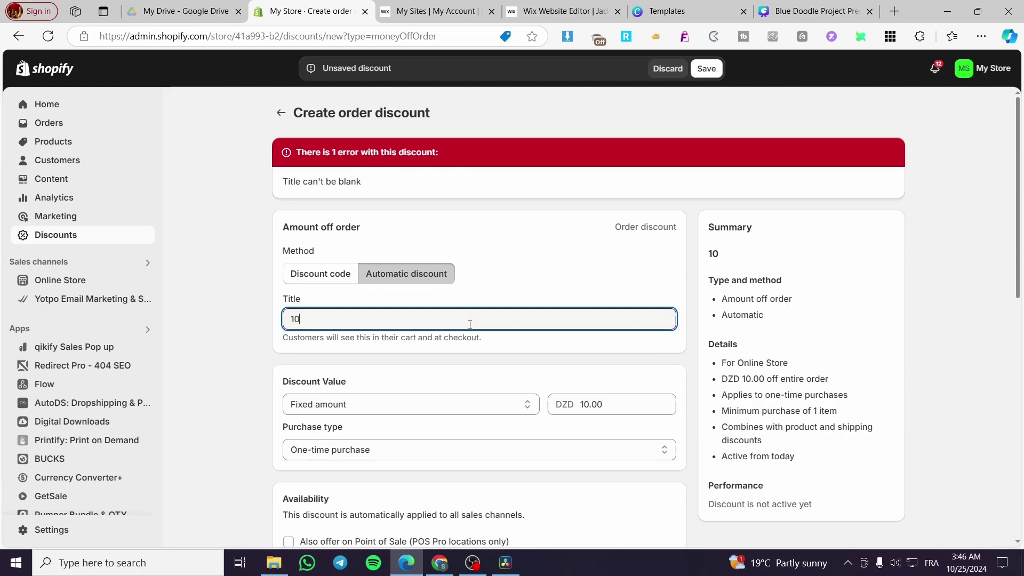
{"action": "type", "text": "$ Off you eve"}
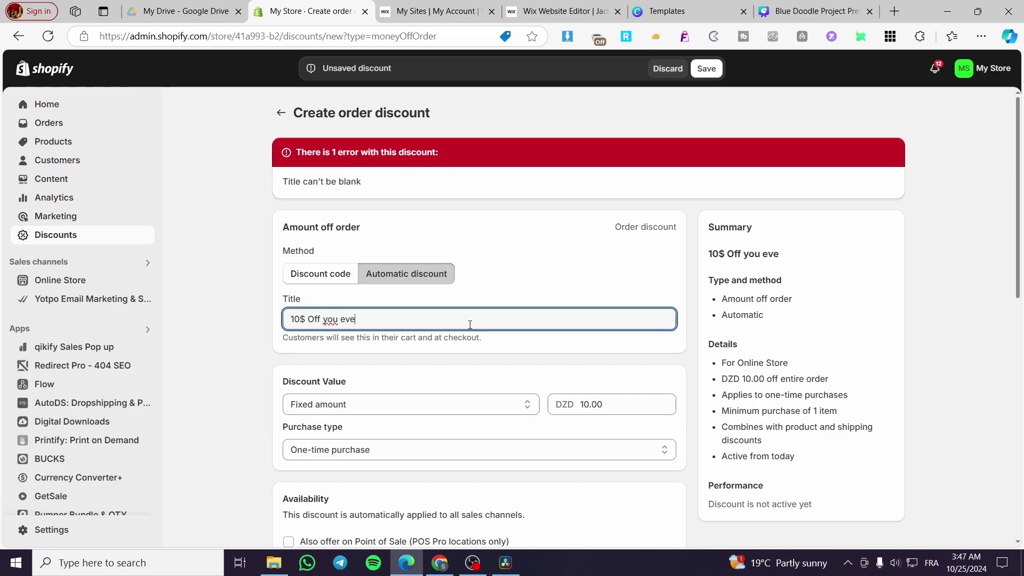
{"action": "type", "text": "rthing"}
{"action": "left_click", "coordinate": [707, 68]}
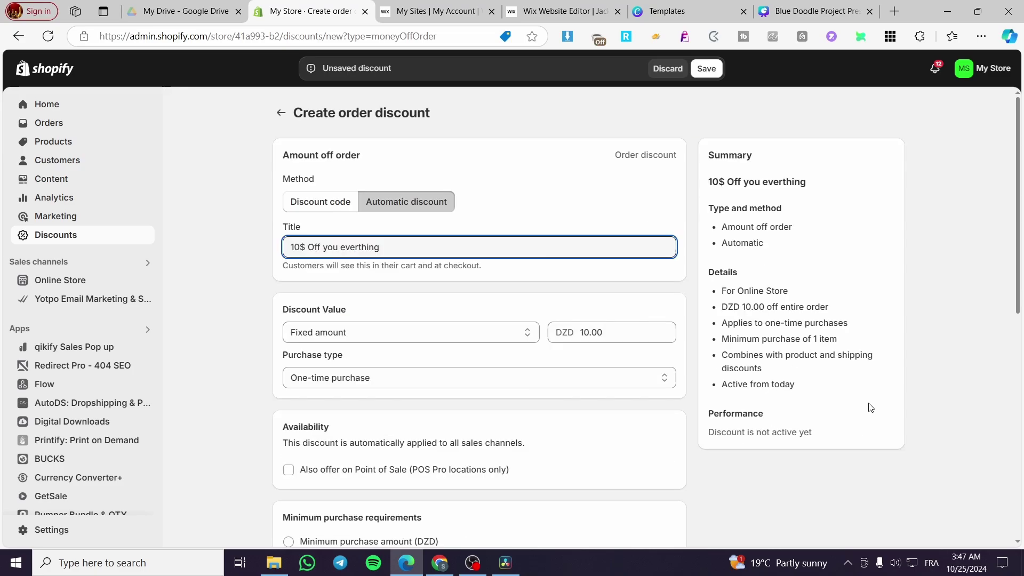